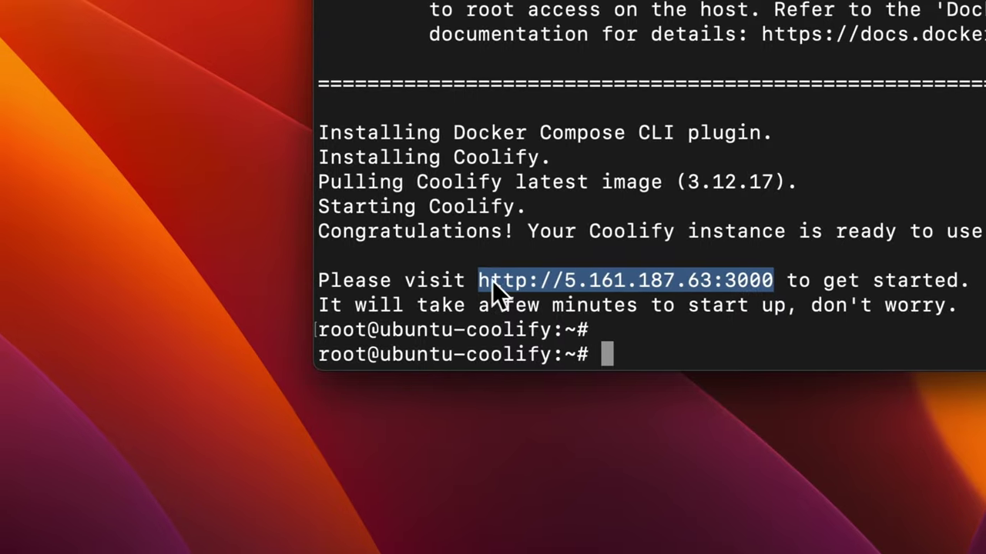
right_click(493, 282)
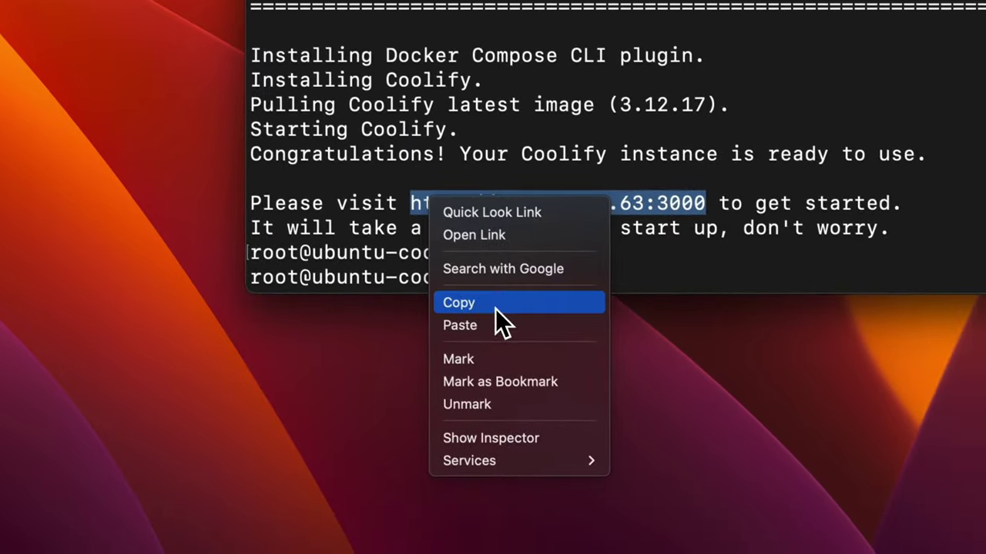
left_click(497, 309)
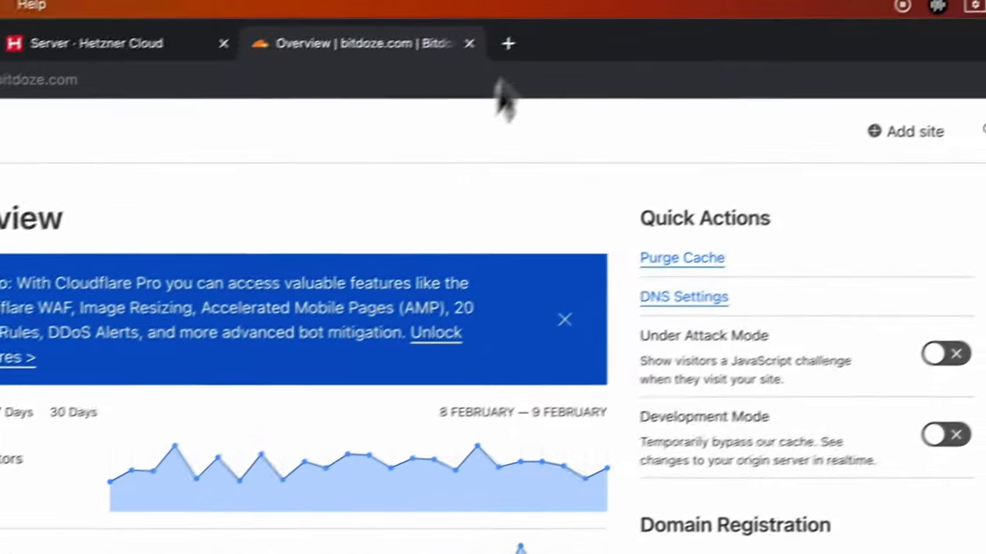
left_click(504, 45)
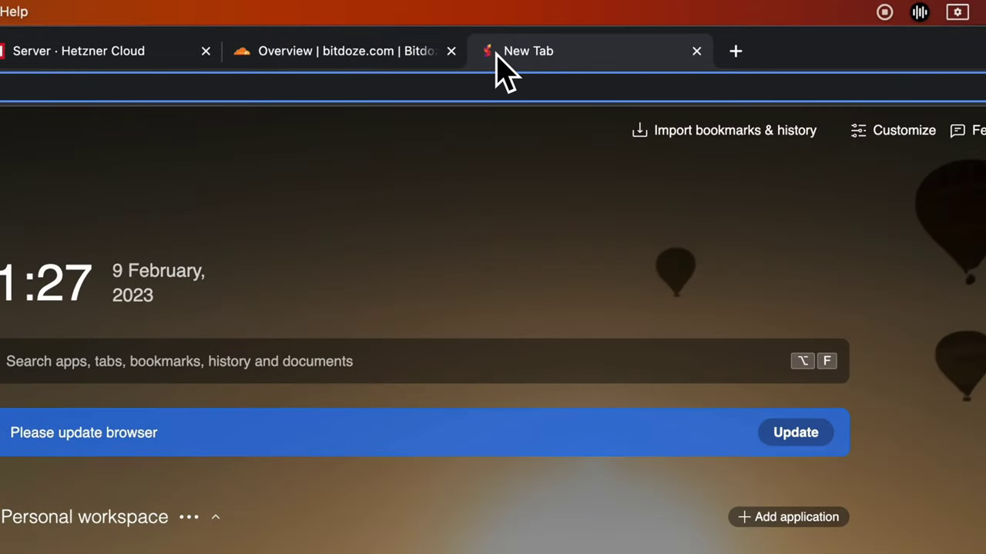
key("super+v")
key("Return")
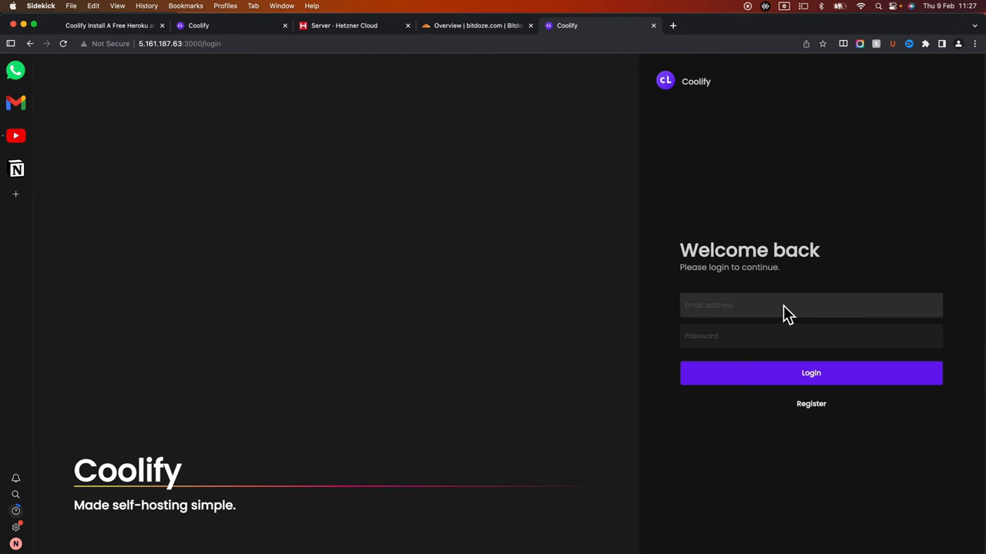
Step: Register a Coolify account with the e-mail address and account password, and save the login in the browser
left_click(811, 404)
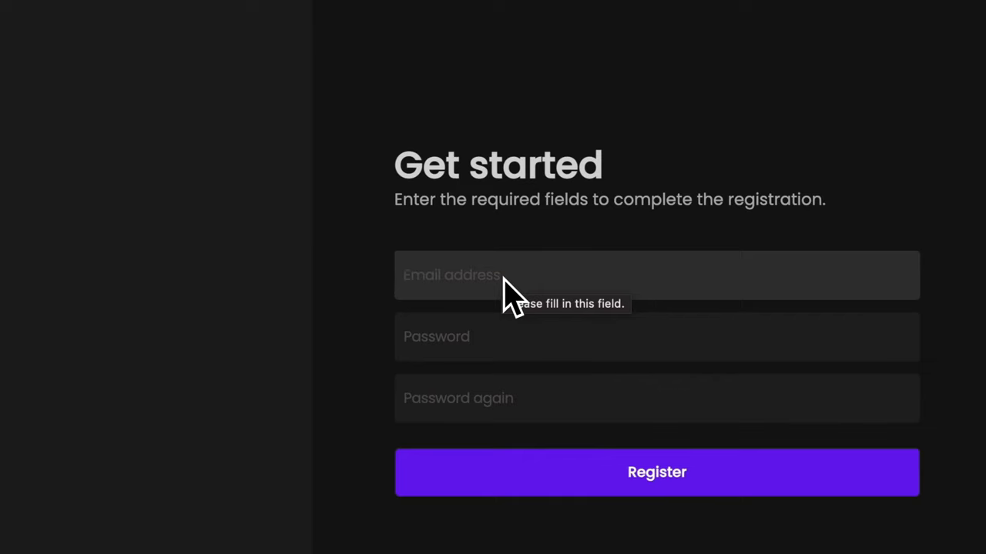
type("d")
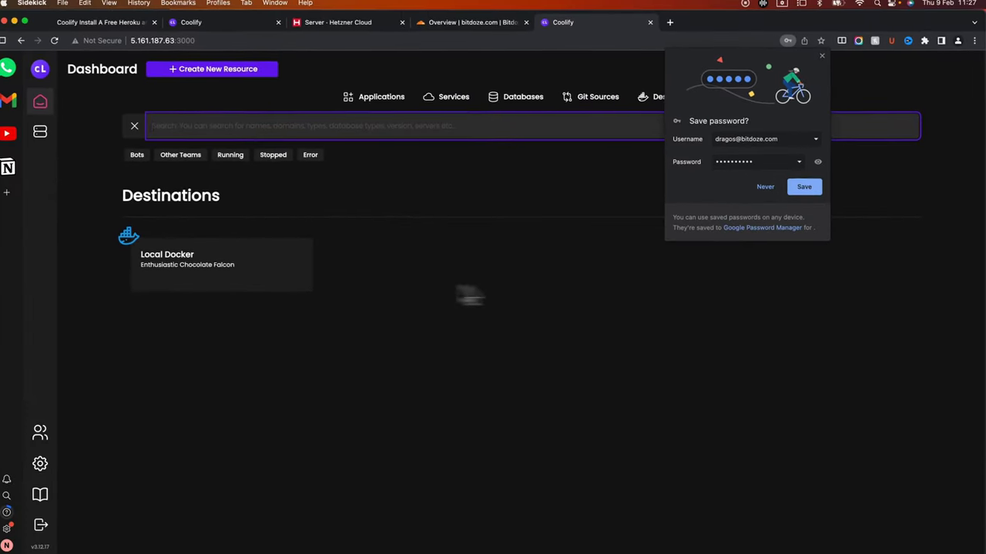
left_click(794, 189)
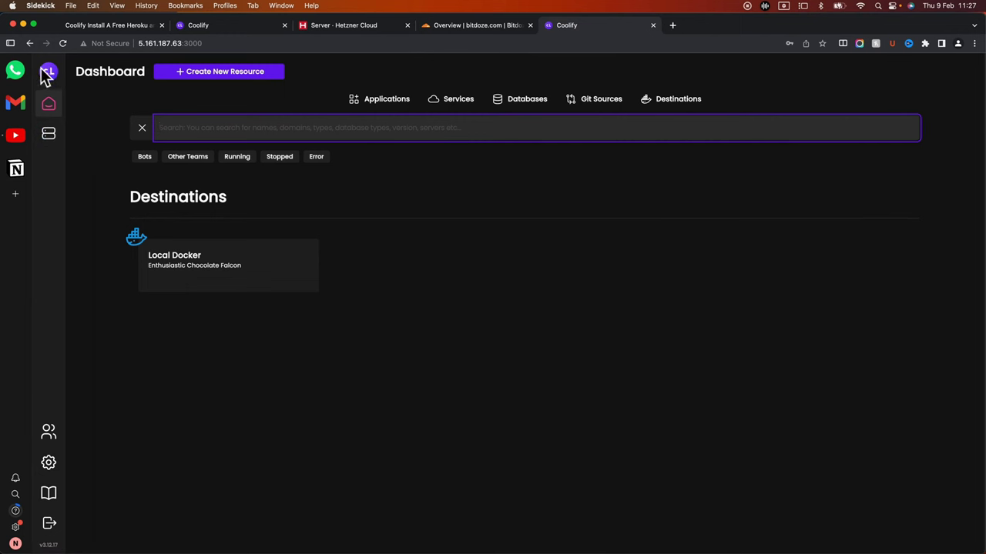
Step: Look through the dashboard's resource categories: applications, services, databases, Git sources and destinations
left_click(227, 71)
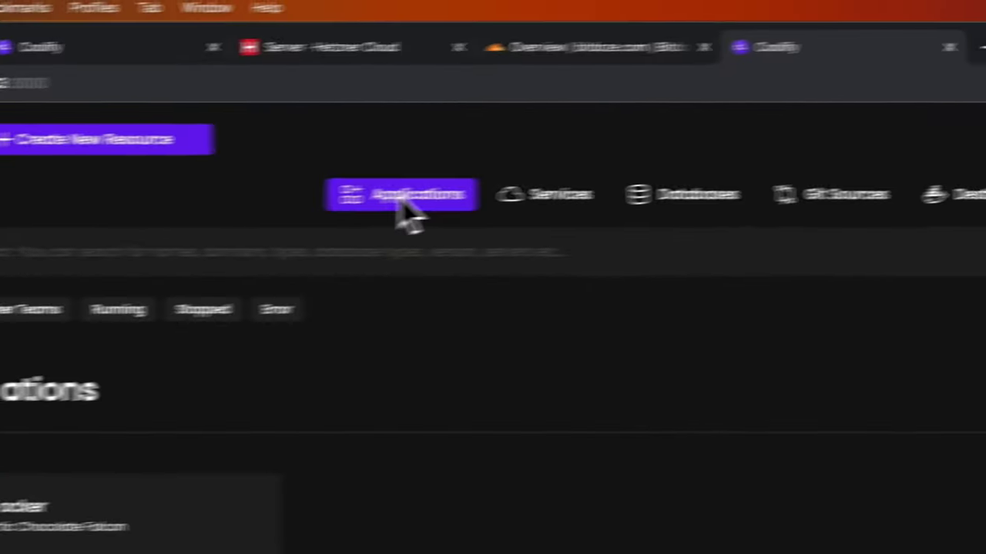
left_click(401, 198)
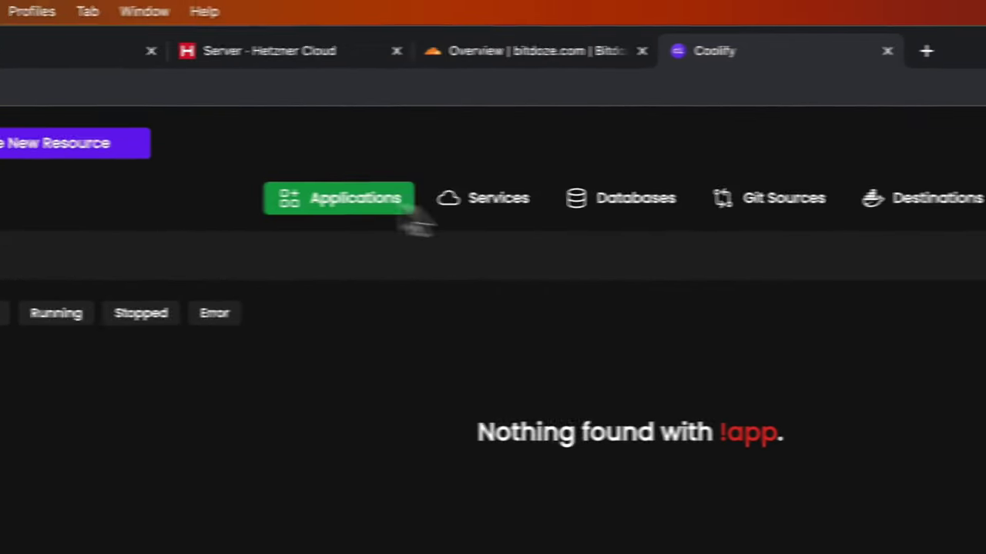
left_click(547, 196)
left_click(686, 196)
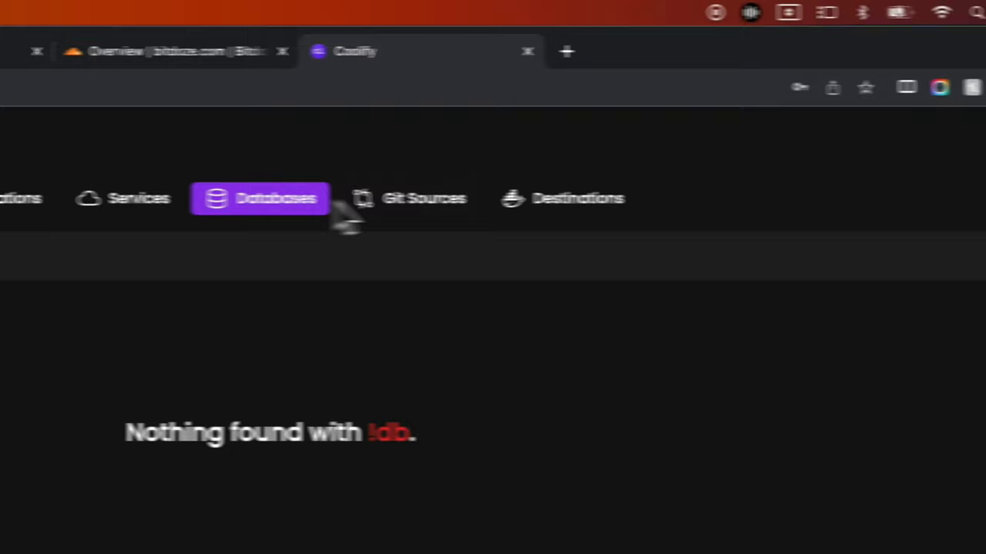
left_click(432, 202)
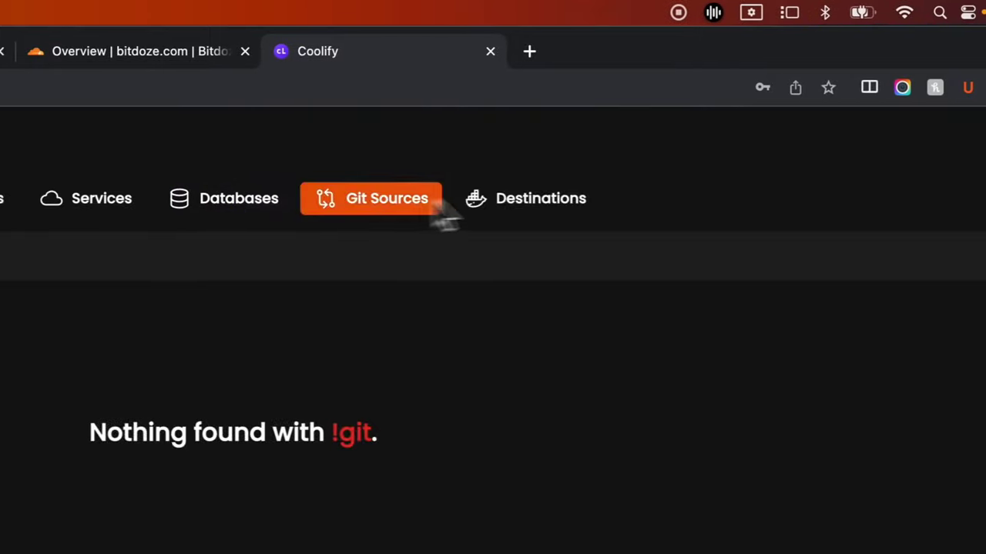
left_click(531, 199)
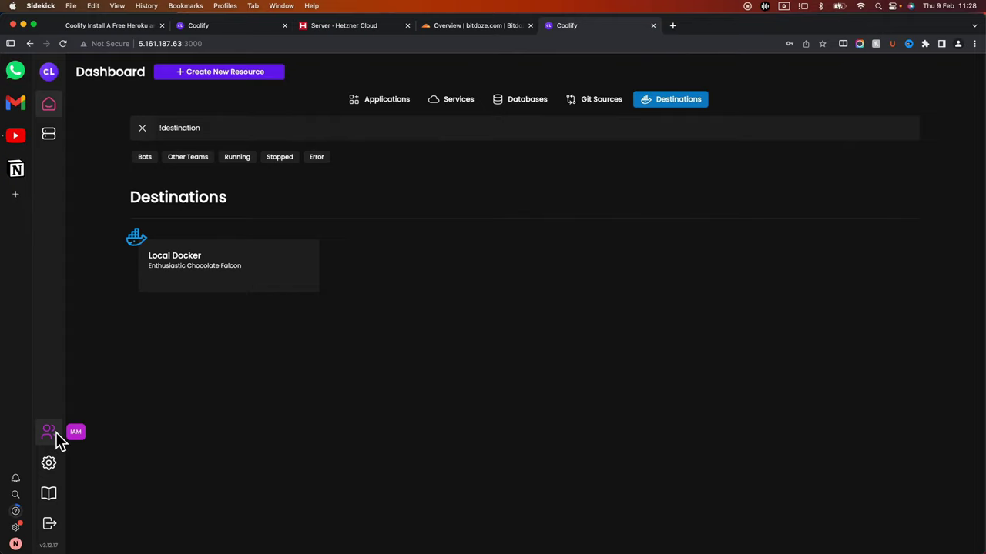
Step: Open the Coolify settings and copy the server's IP address from the page's web address
left_click(49, 462)
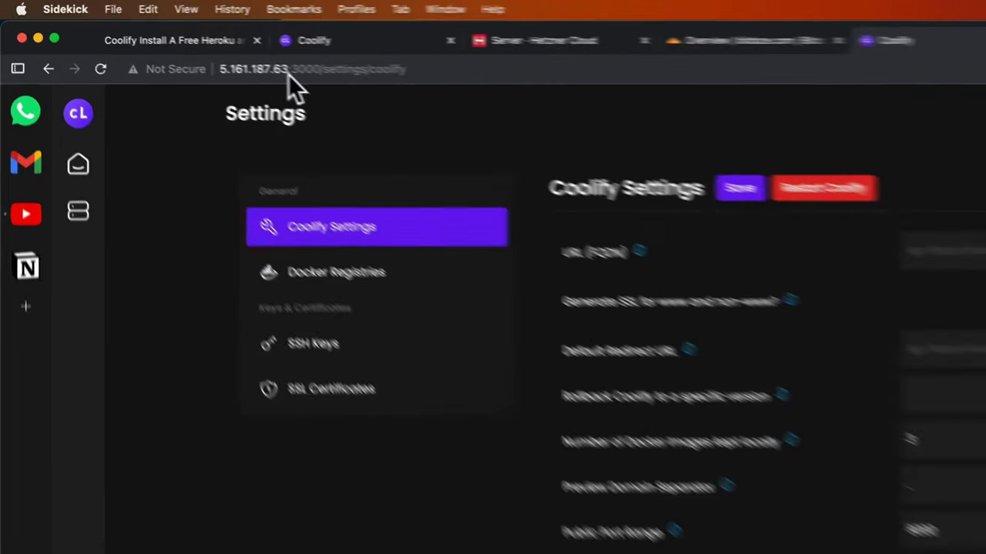
left_click_drag(180, 44, 155, 45)
left_click_drag(309, 88, 278, 95)
key("super+c")
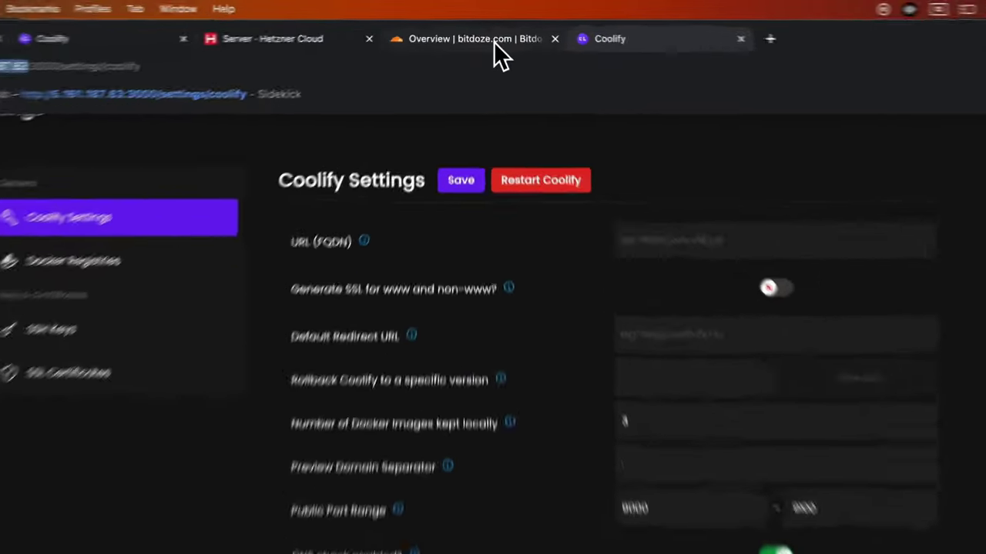
Step: Switch to Cloudflare and open the DNS records of bitdoze.com
left_click(493, 41)
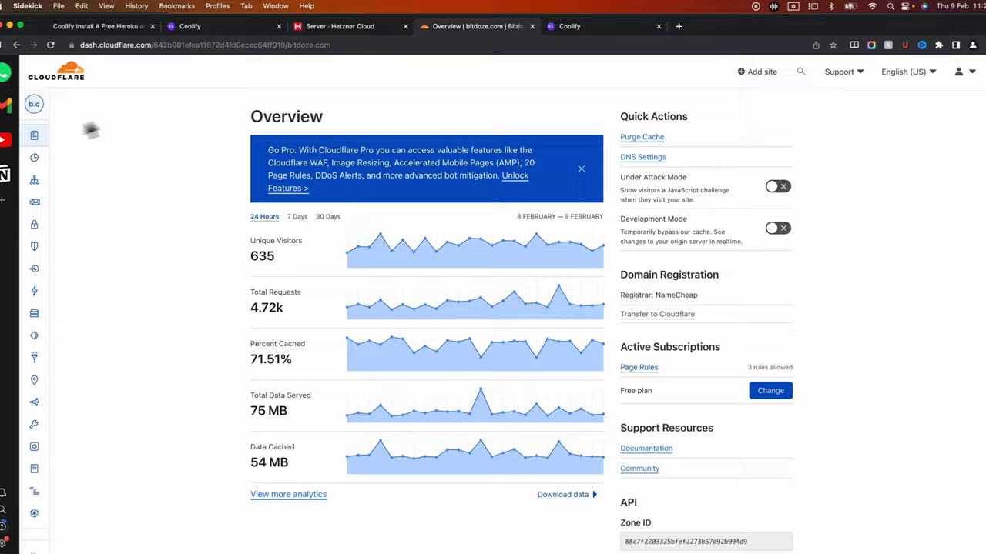
mouse_move(51, 131)
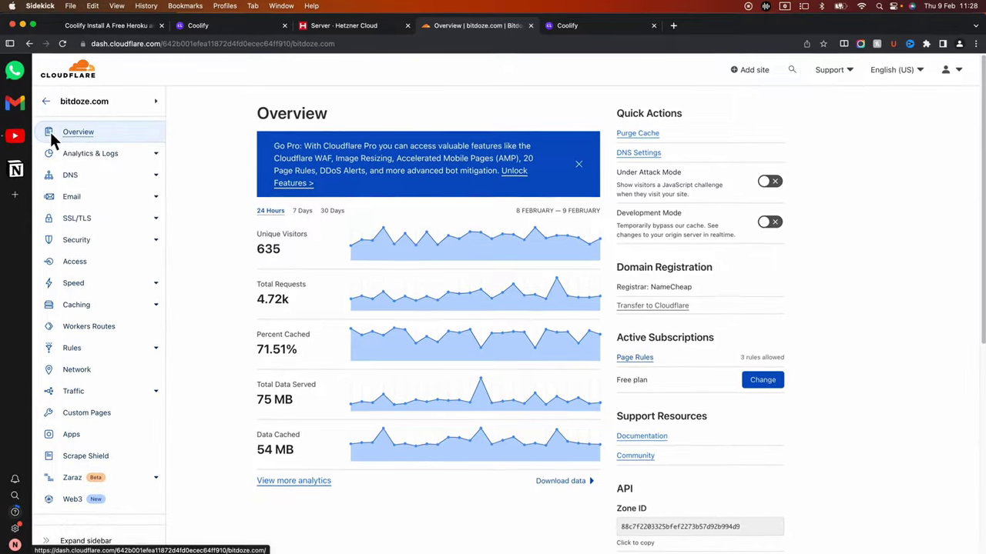
left_click(96, 174)
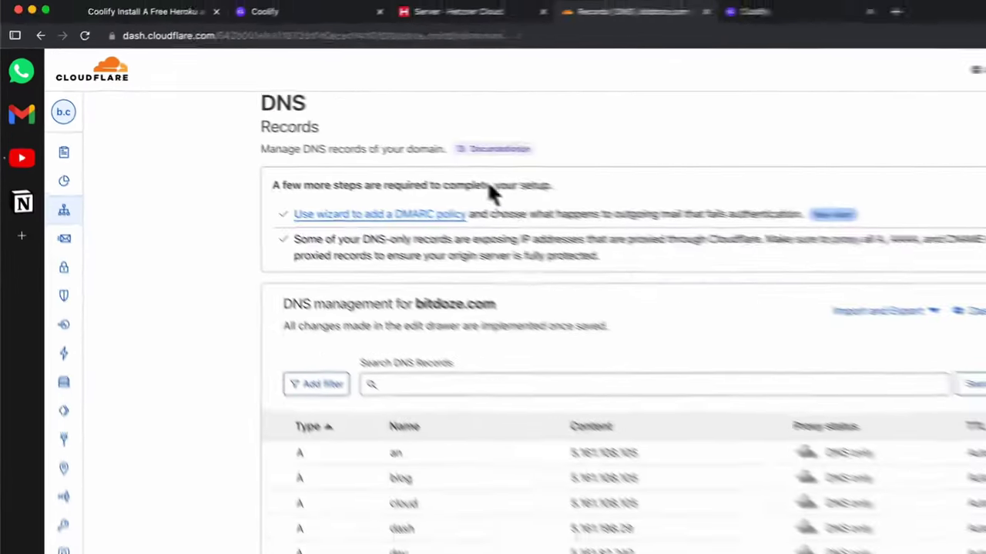
Step: Start a new A record for bitdoze.com and name it coolify
scroll(488, 185, "down", 1)
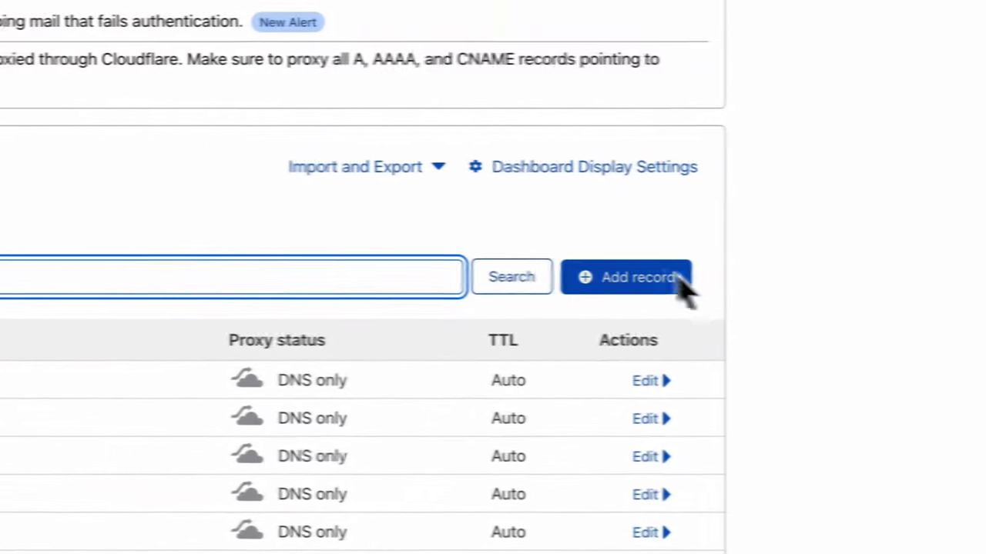
left_click(882, 290)
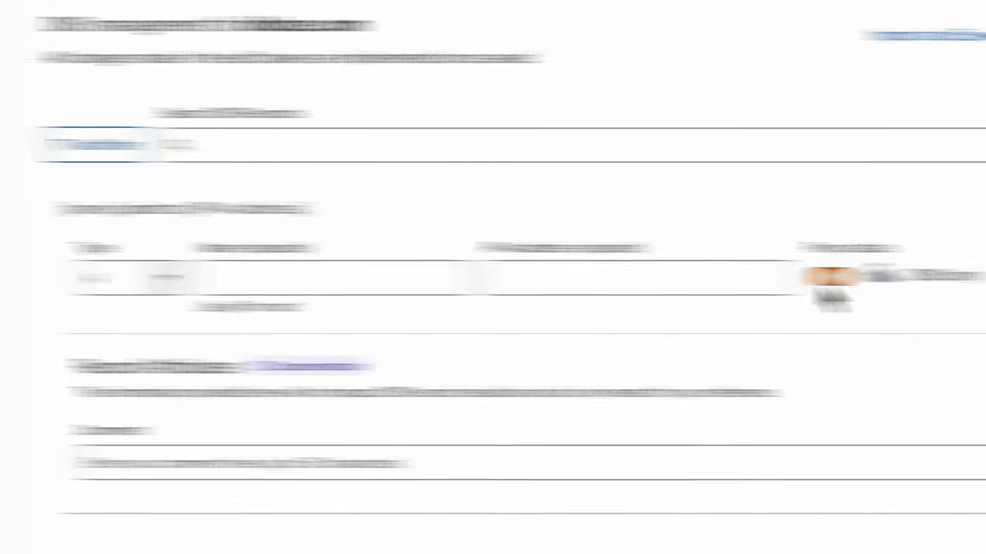
left_click(289, 279)
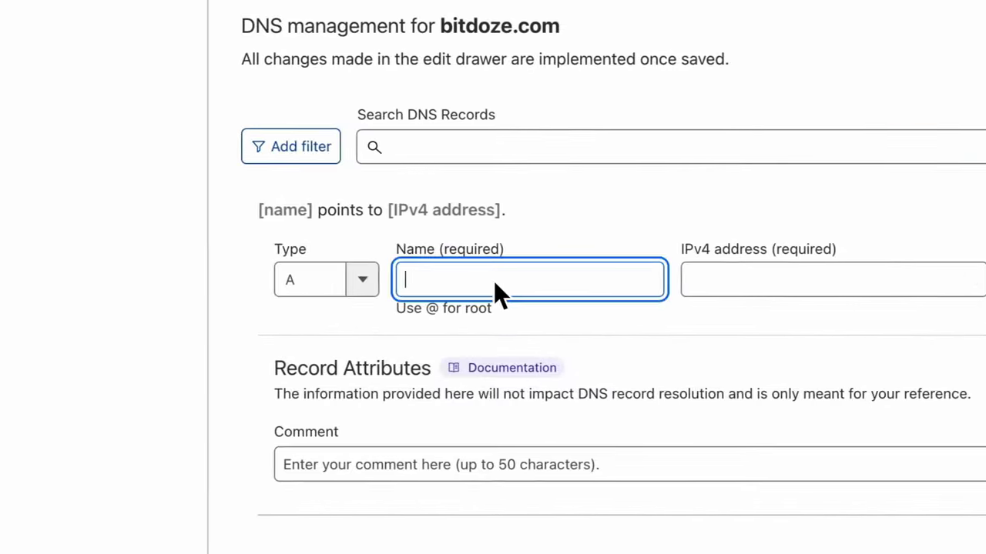
type("co")
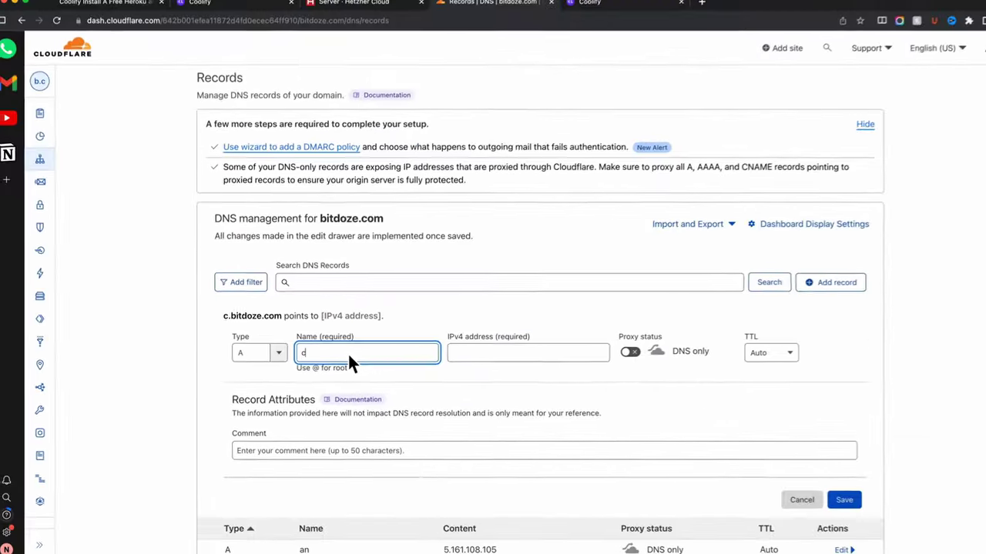
type("olify")
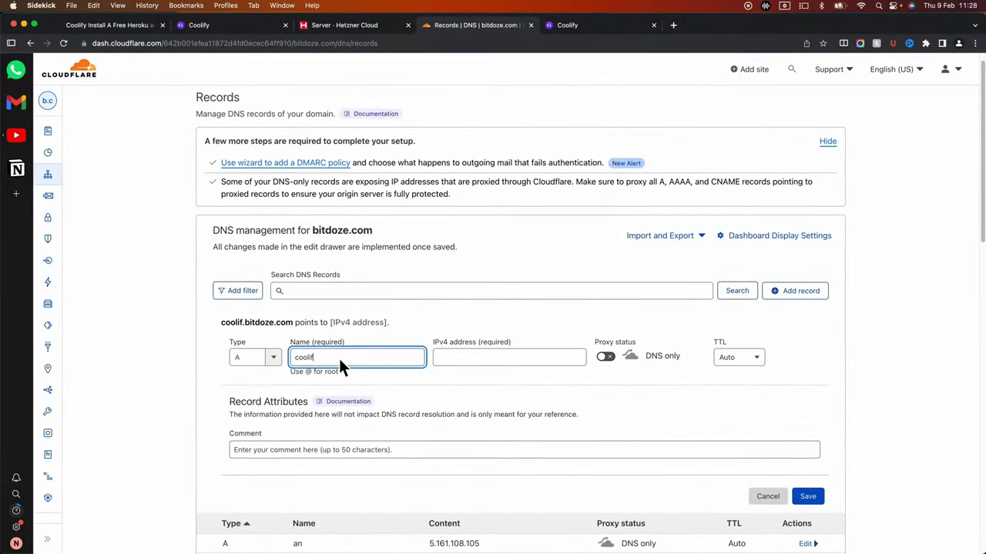
left_click(468, 361)
key("super+v")
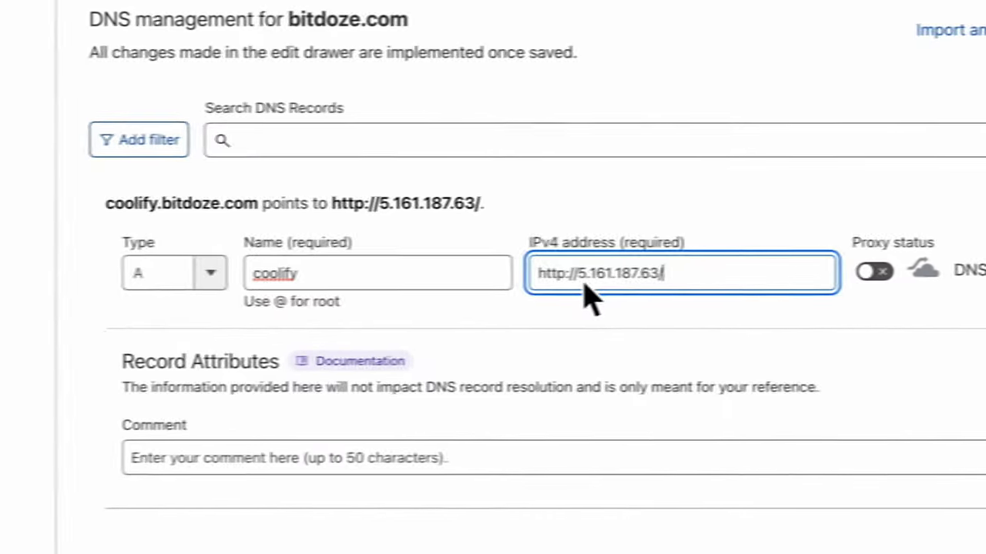
left_click_drag(577, 274, 496, 291)
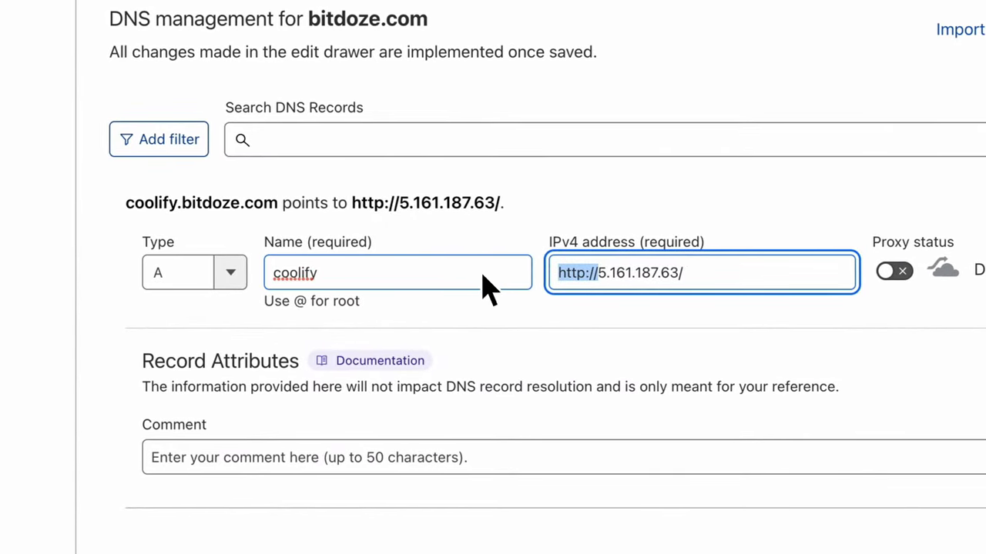
key("BackSpace")
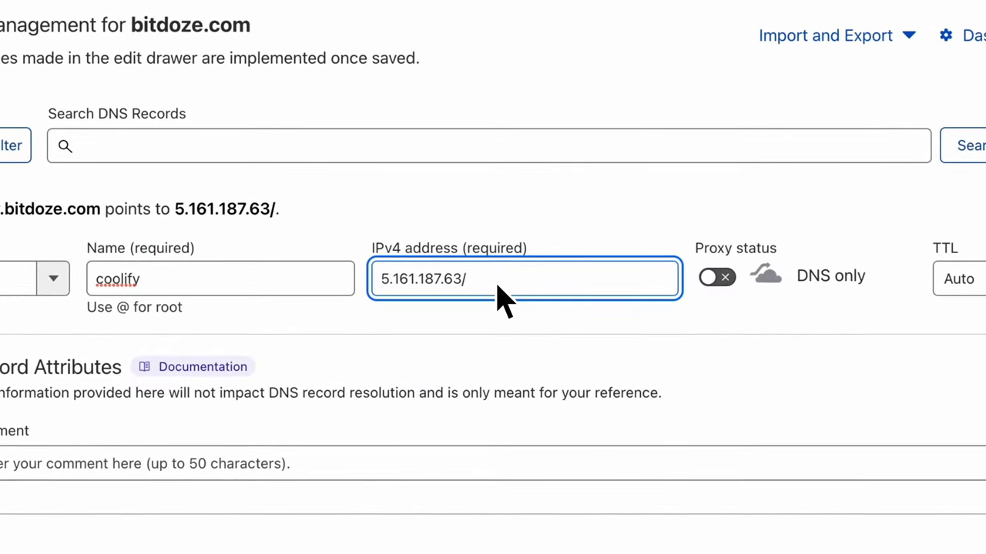
key("BackSpace")
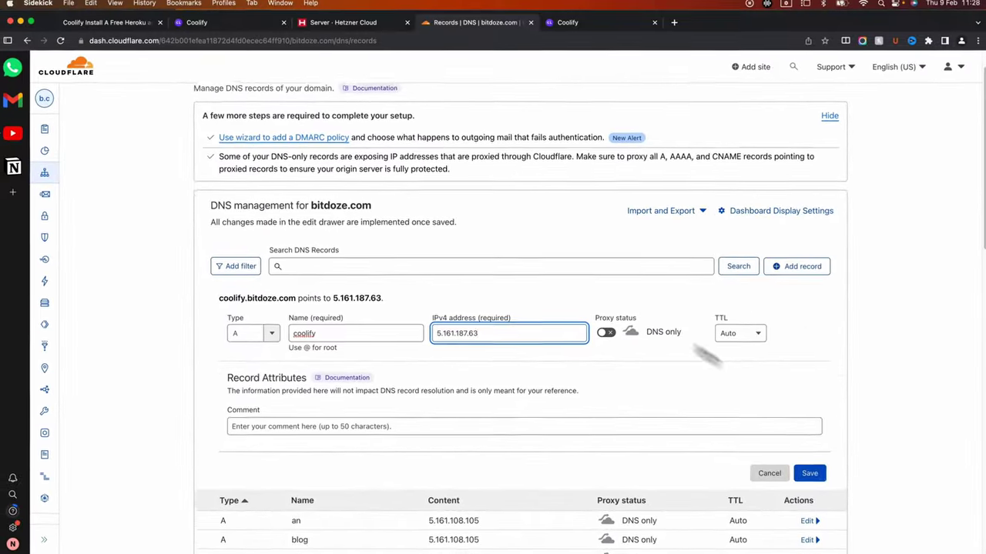
left_click(810, 471)
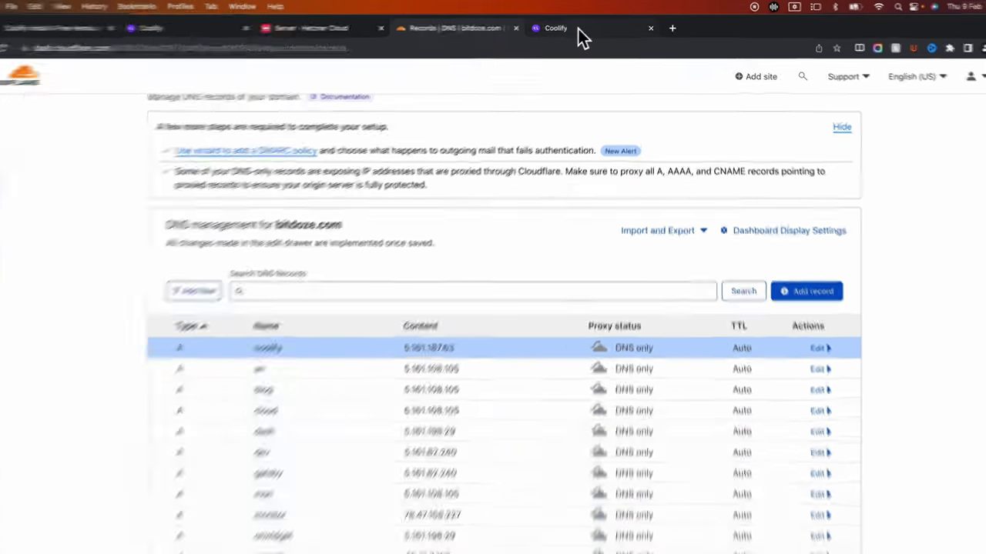
left_click(581, 27)
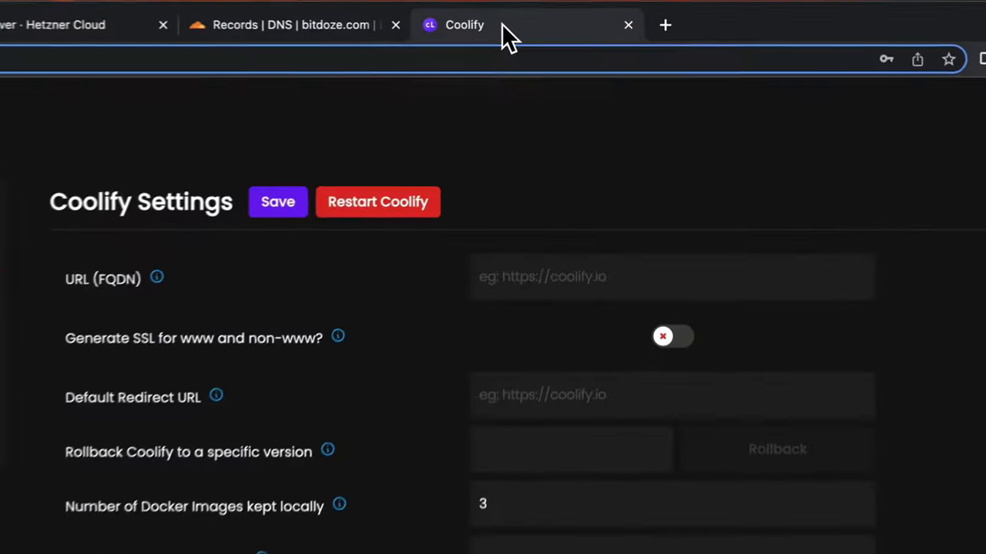
left_click(589, 162)
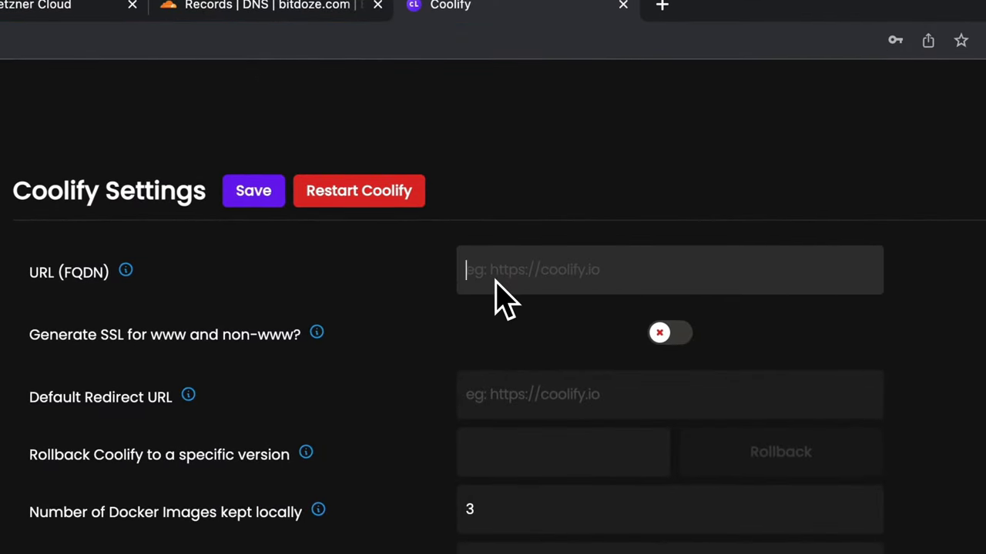
type("htt")
type("ps://")
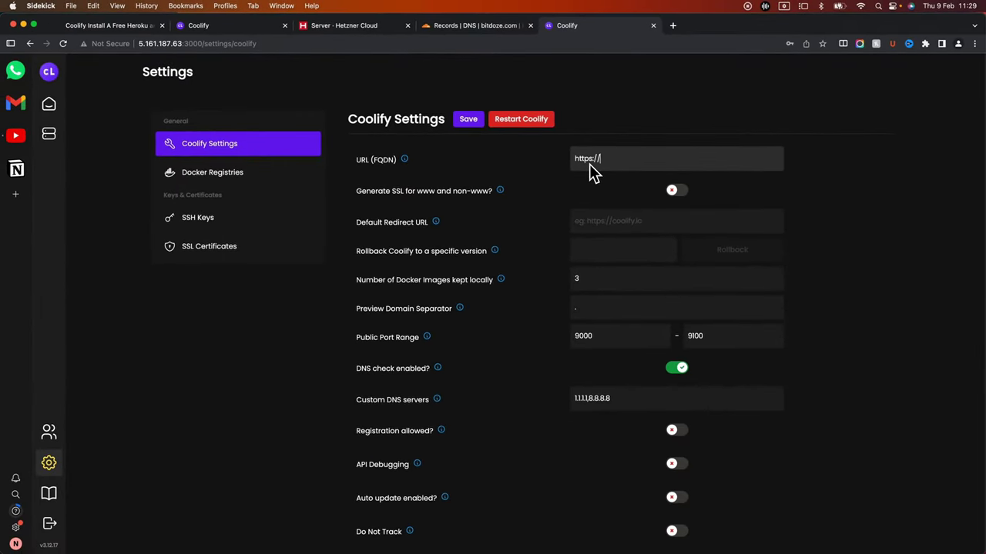
type("coolify.bitdoze.com")
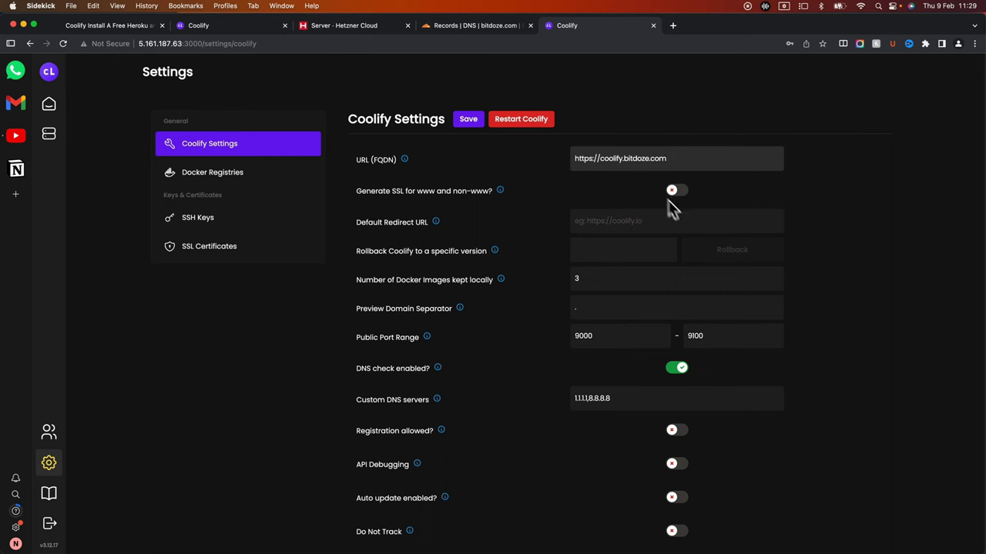
mouse_move(673, 198)
left_click(467, 119)
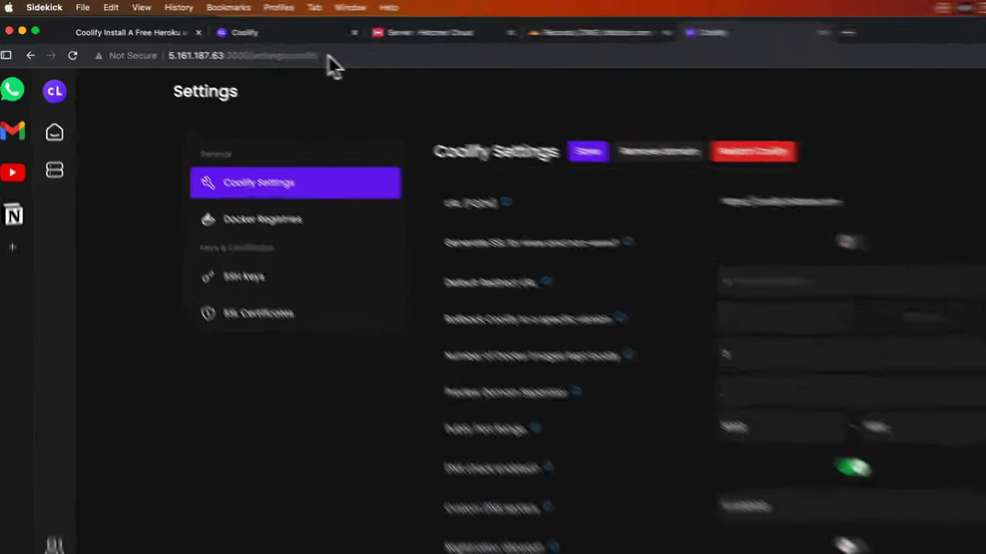
left_click(328, 55)
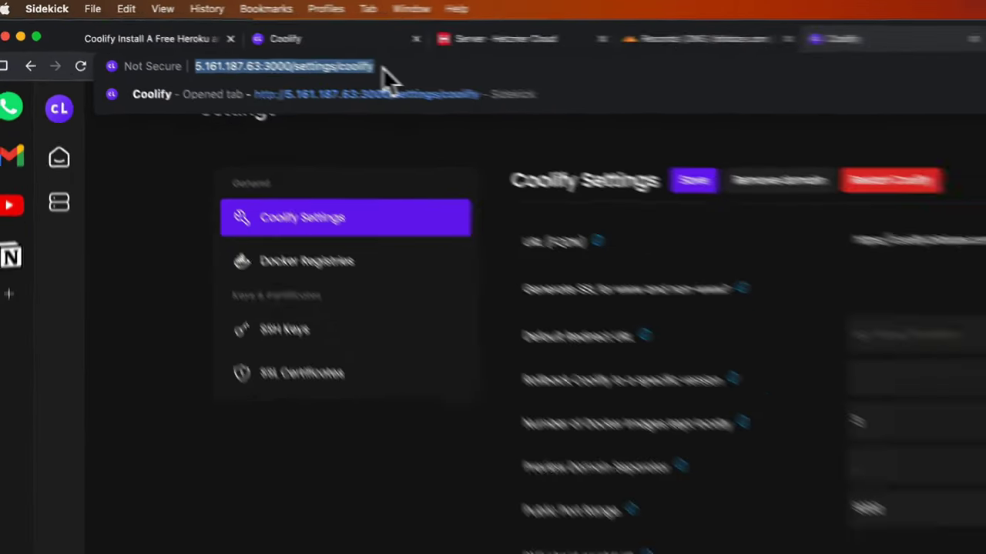
type("coolo")
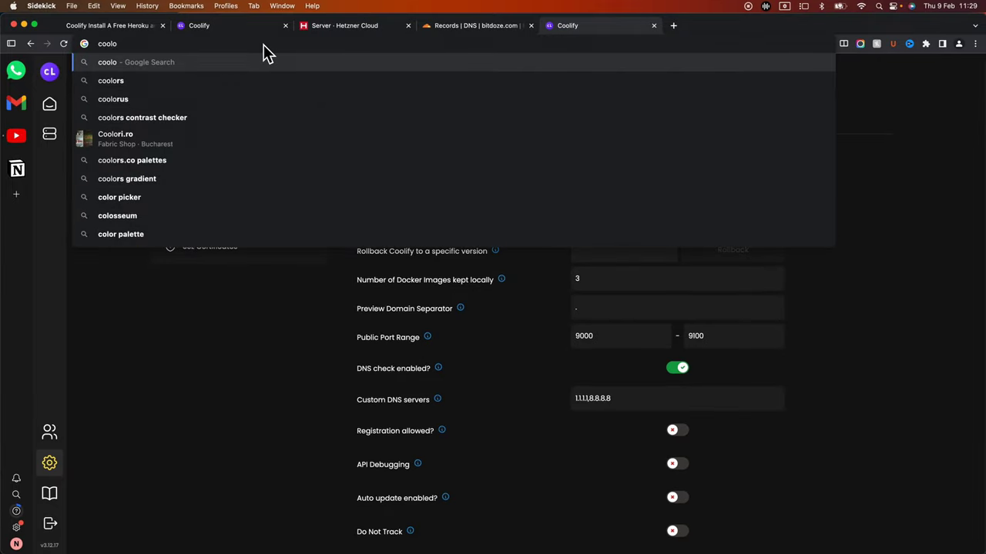
key("Return")
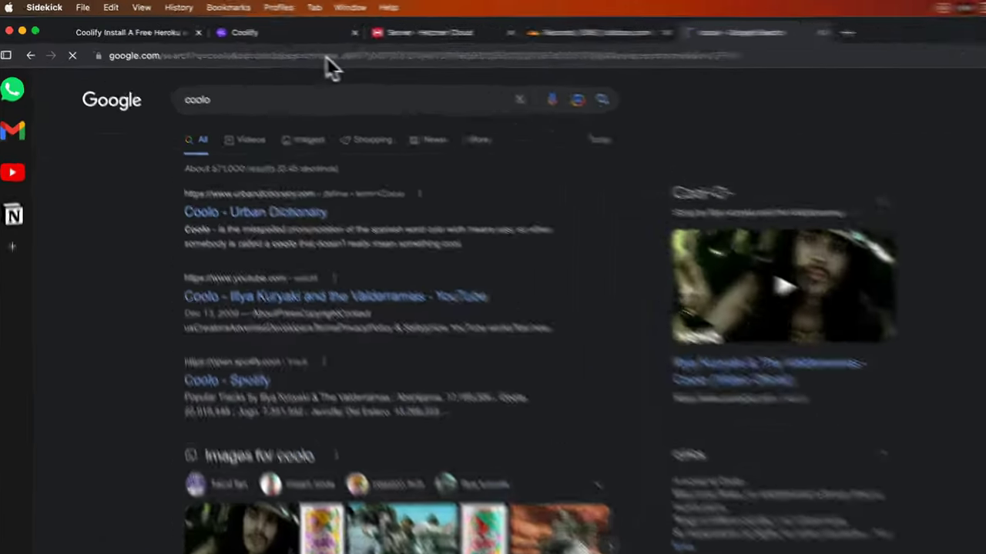
Step: Open the Coolify instance at its custom domain, coolify.bitdoze.com
left_click(265, 47)
type("coolify")
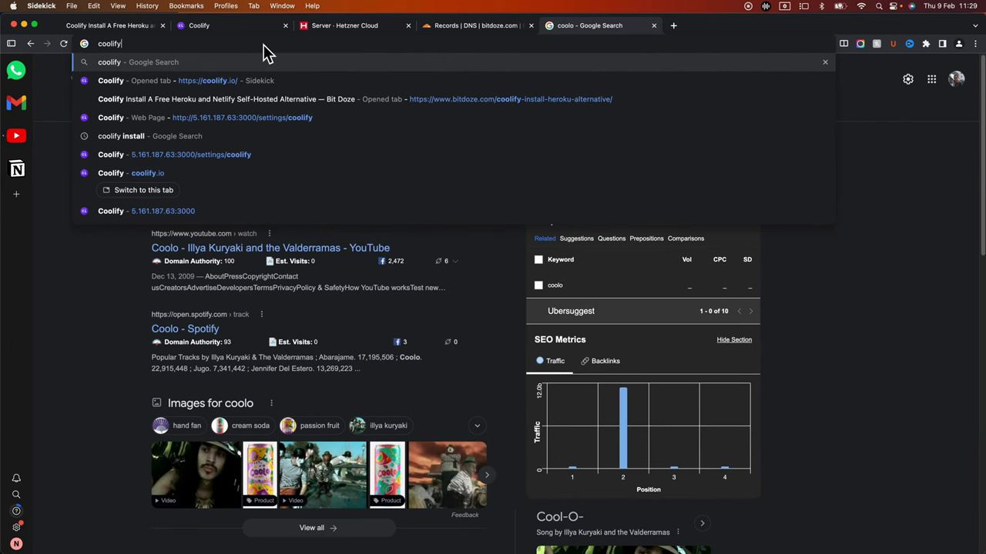
type(".")
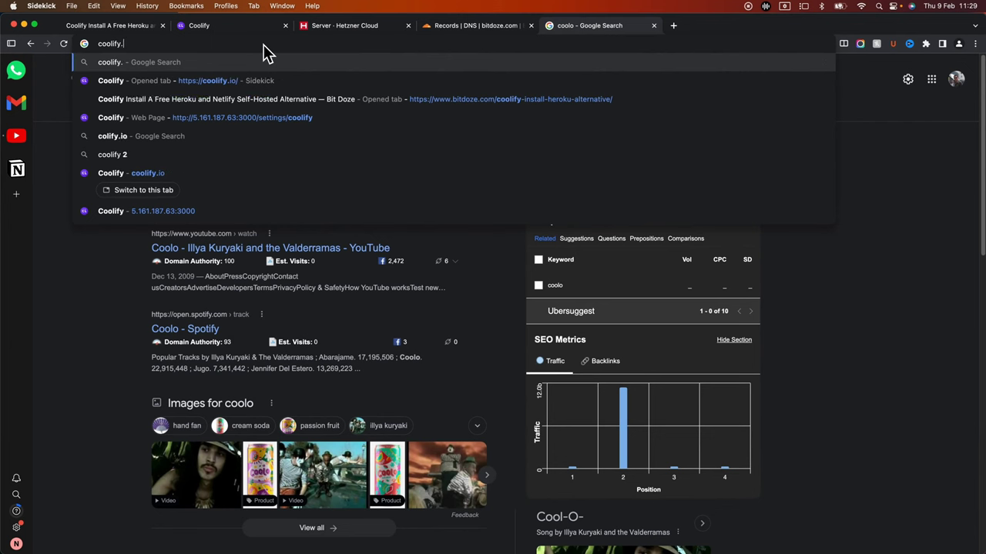
type("bitdoze.com")
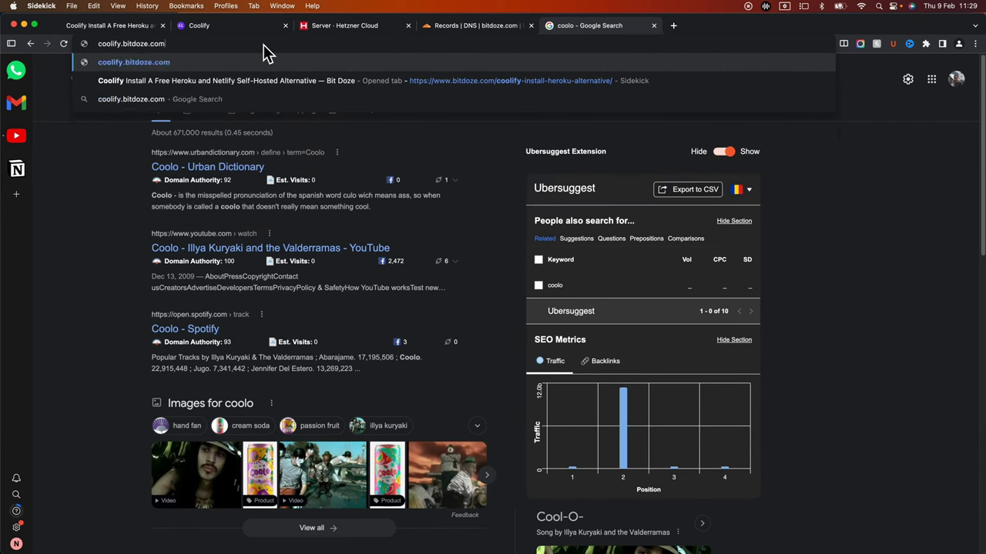
key("Return")
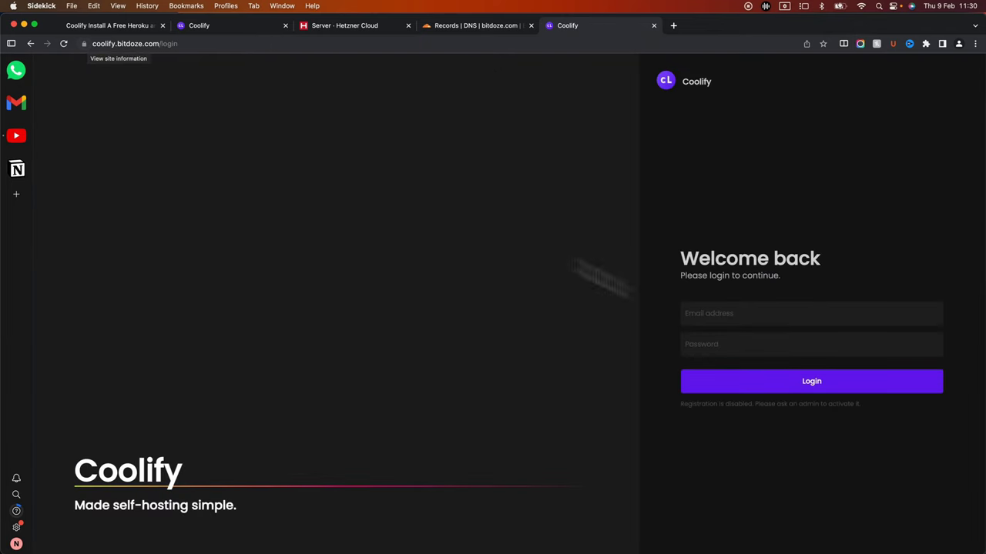
Step: Log in to Coolify with the saved account e-mail and password
left_click(733, 319)
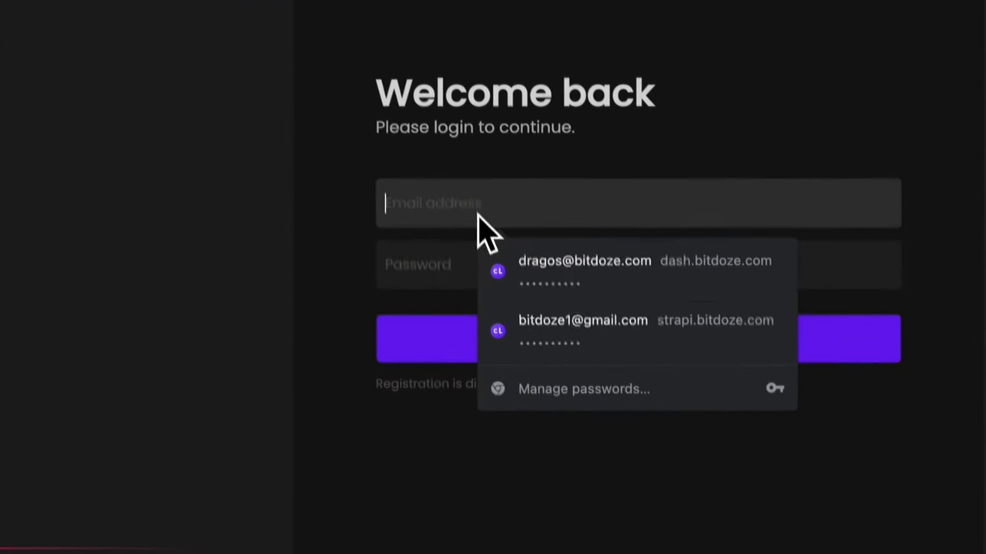
left_click(619, 331)
left_click(640, 404)
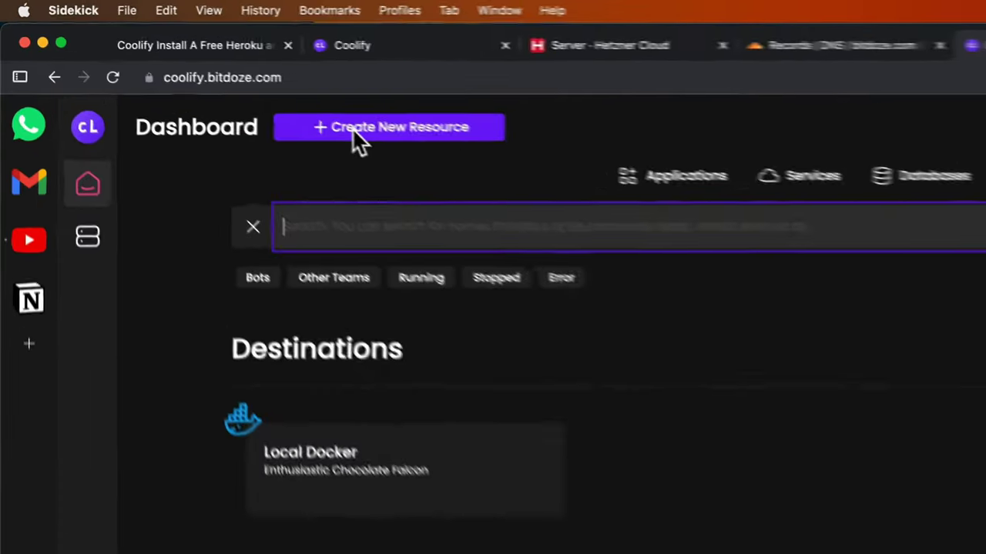
Step: Create a new Git source of type GitHub with the default settings, save it and sign in to GitHub with the prefilled account
left_click(352, 127)
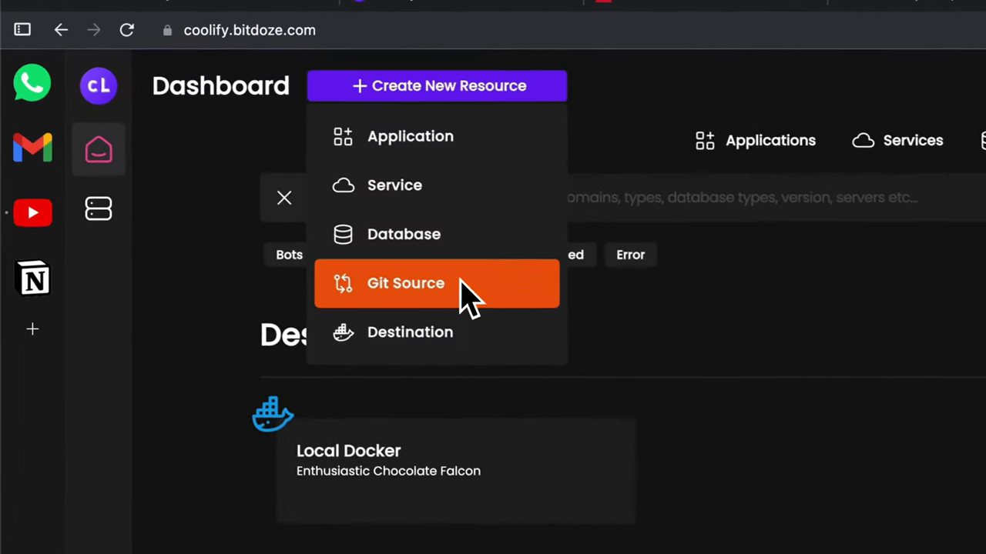
left_click(465, 296)
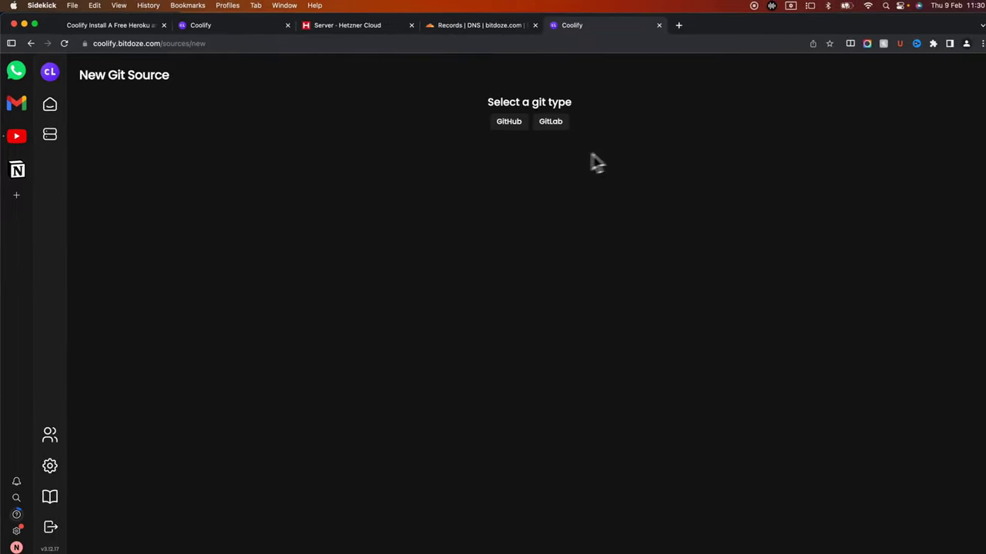
left_click(504, 123)
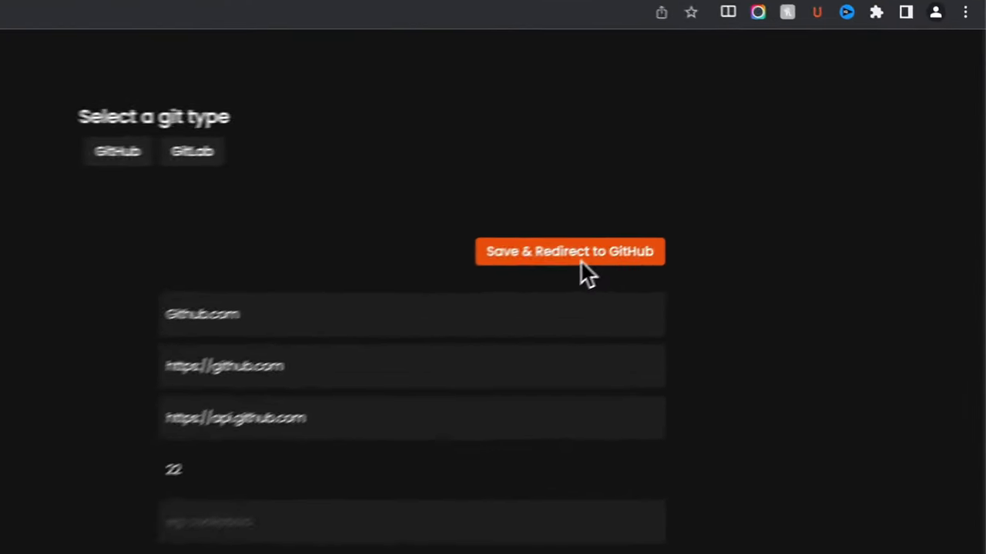
left_click(582, 263)
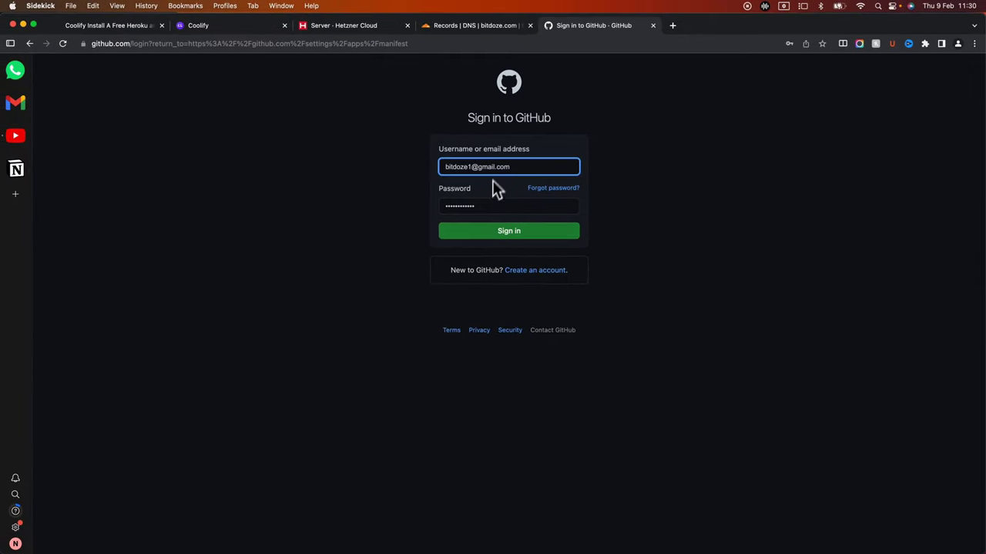
left_click(516, 233)
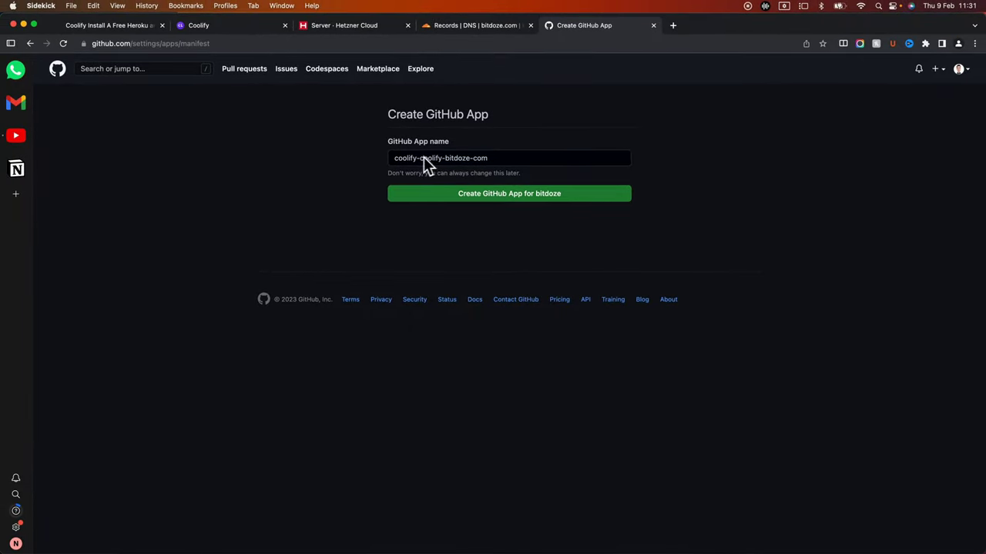
Step: Name the GitHub App coolify-coolify-bitdoze-com2 and create it
left_click(497, 160)
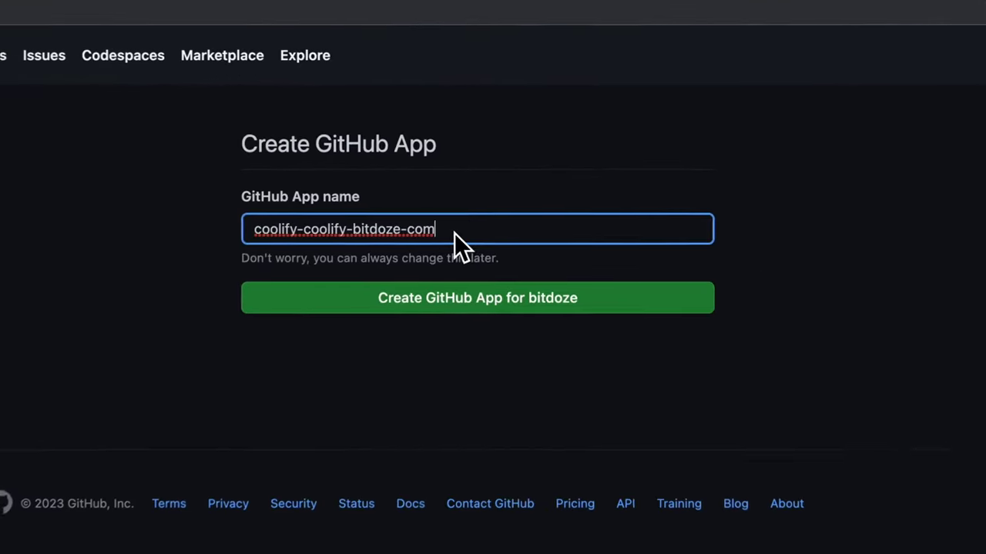
type("2")
left_click(521, 308)
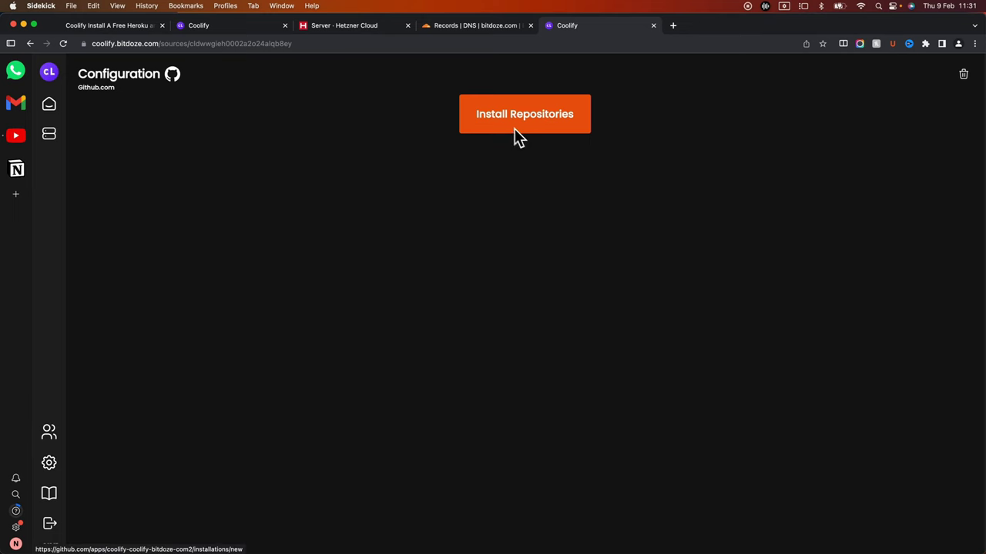
Step: Install the new GitHub App on the personal account with access to all repositories
left_click(518, 131)
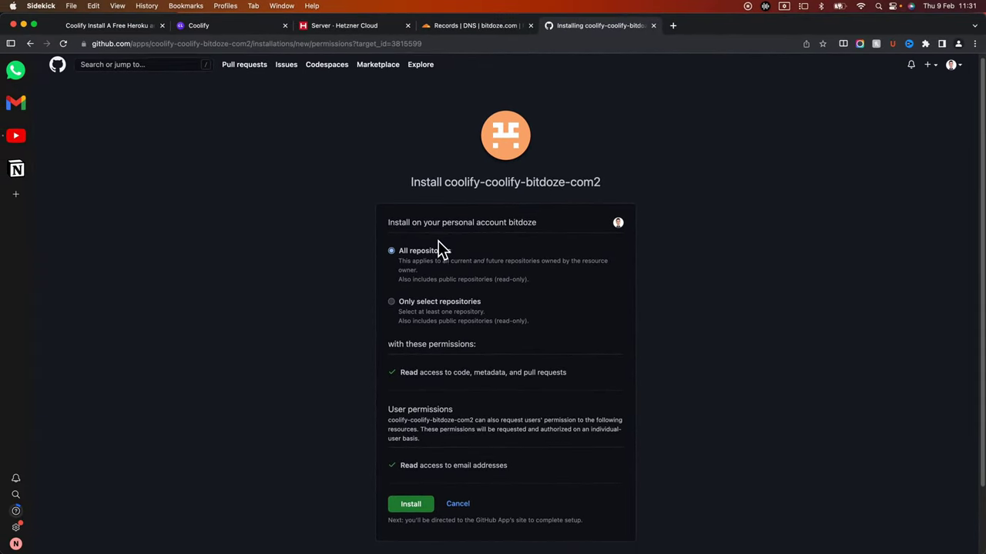
scroll(445, 346, "down", 2)
left_click(413, 488)
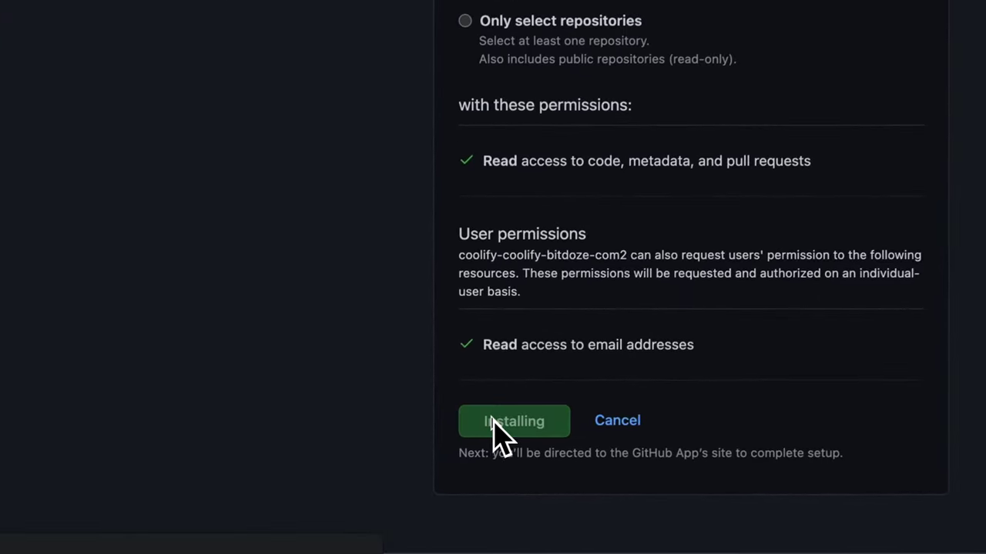
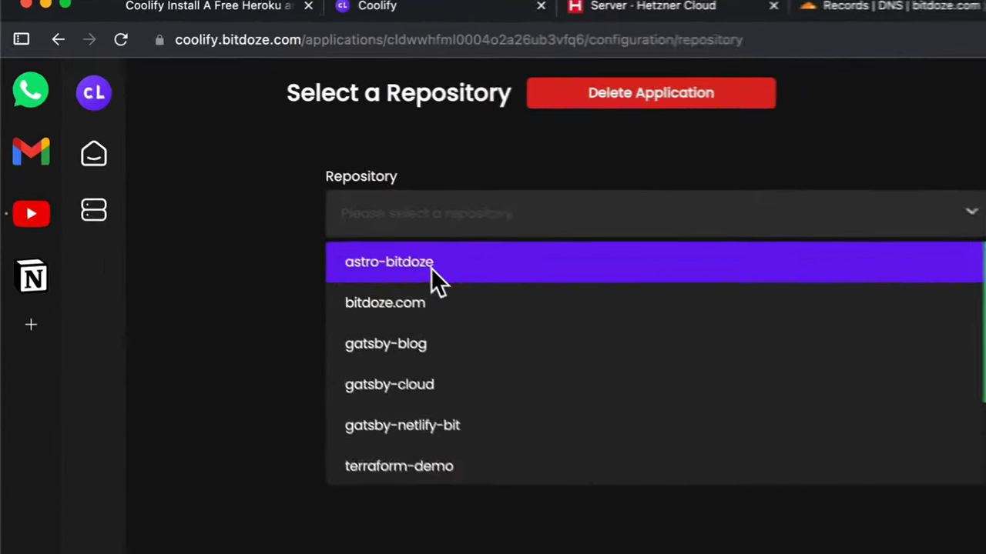
Step: Select the astro-bitdoze repository with the main branch for the application and save, keeping the build configuration offered
left_click(430, 264)
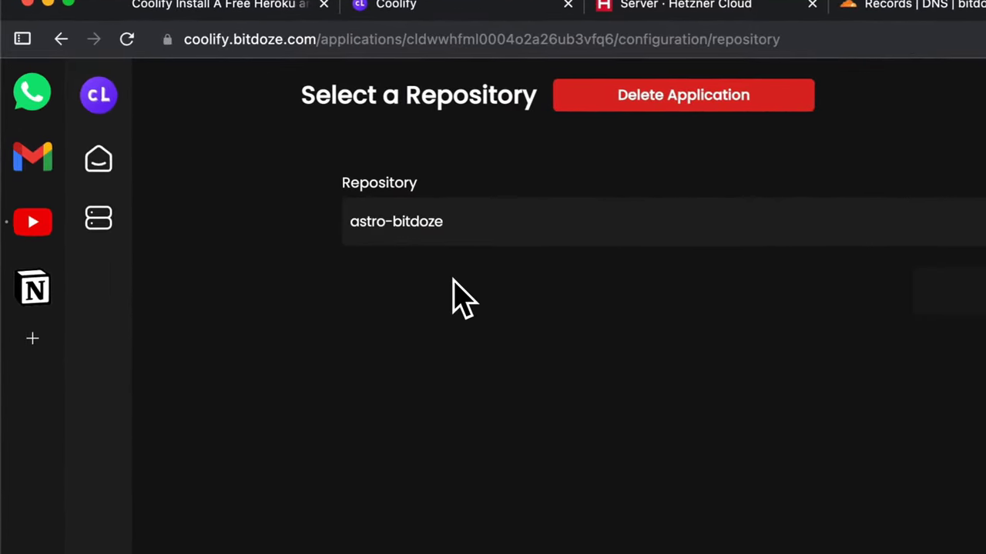
left_click(510, 267)
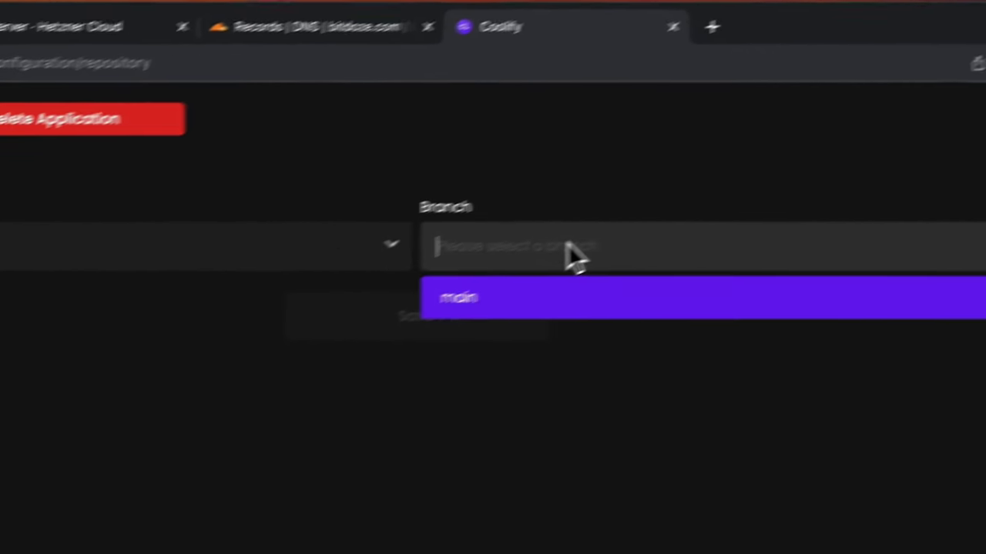
left_click(454, 308)
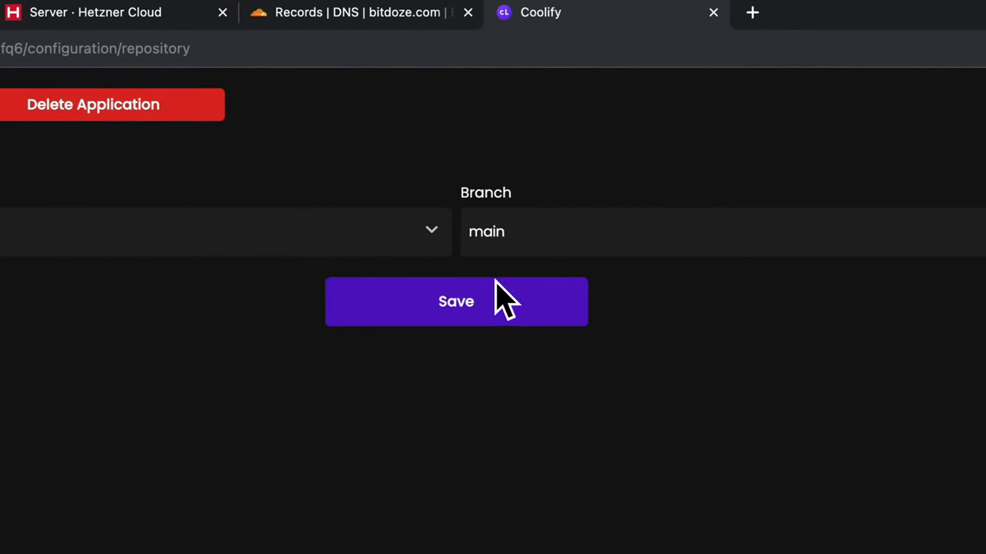
left_click(507, 299)
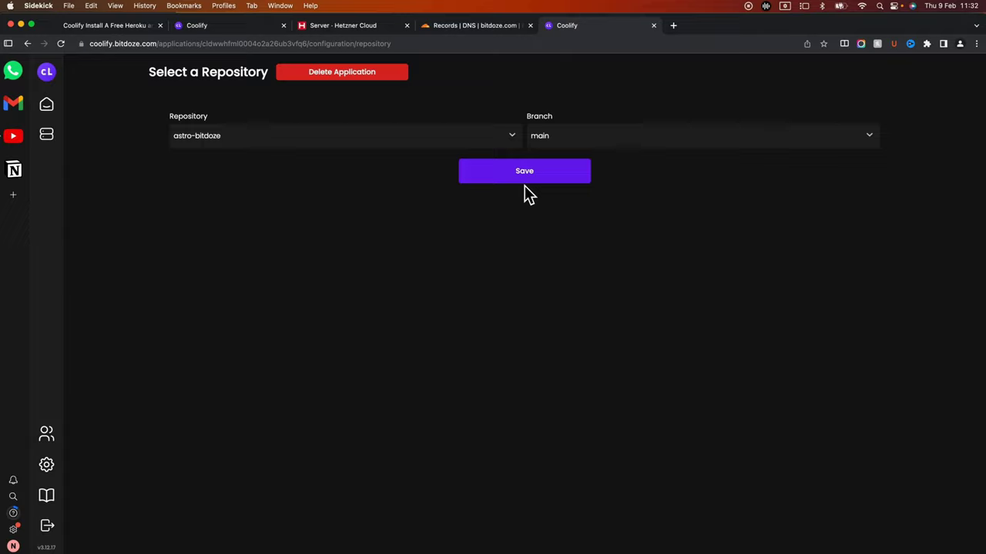
left_click(525, 172)
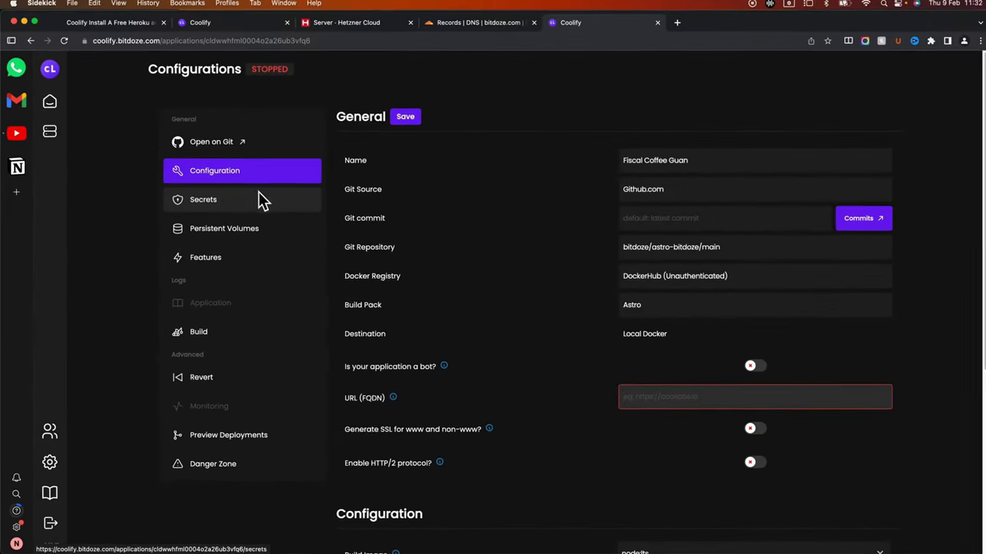
Step: Name the application "bitdoze.com website" and open its URL (FQDN) field for entry
double_click(678, 161)
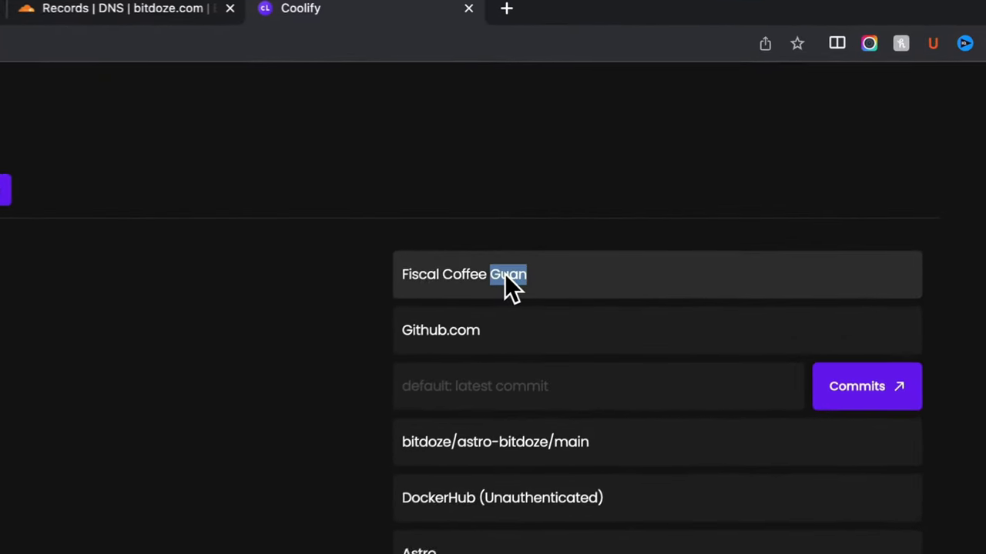
triple_click(507, 279)
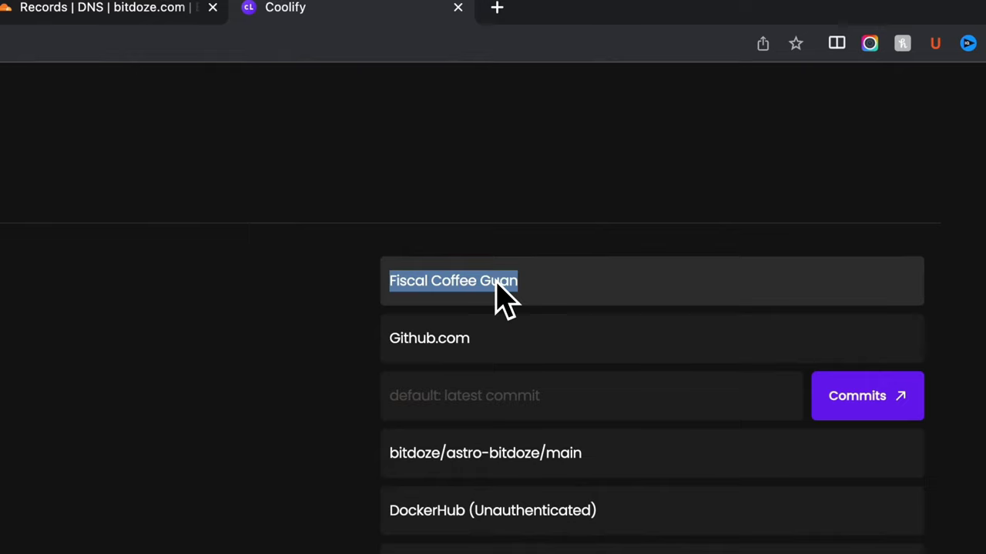
type("bitdoze.com website")
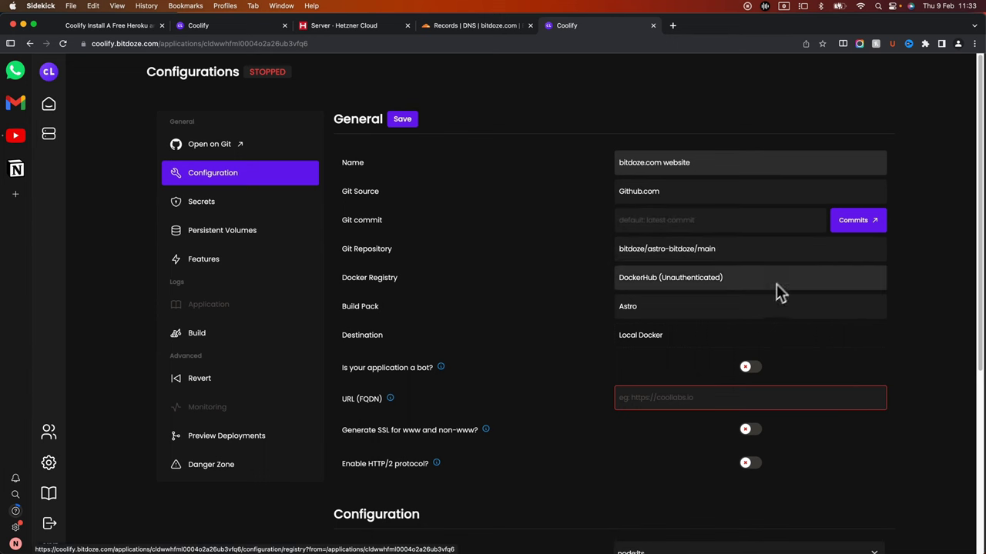
scroll(723, 322, "down", 1)
scroll(723, 322, "down", 1)
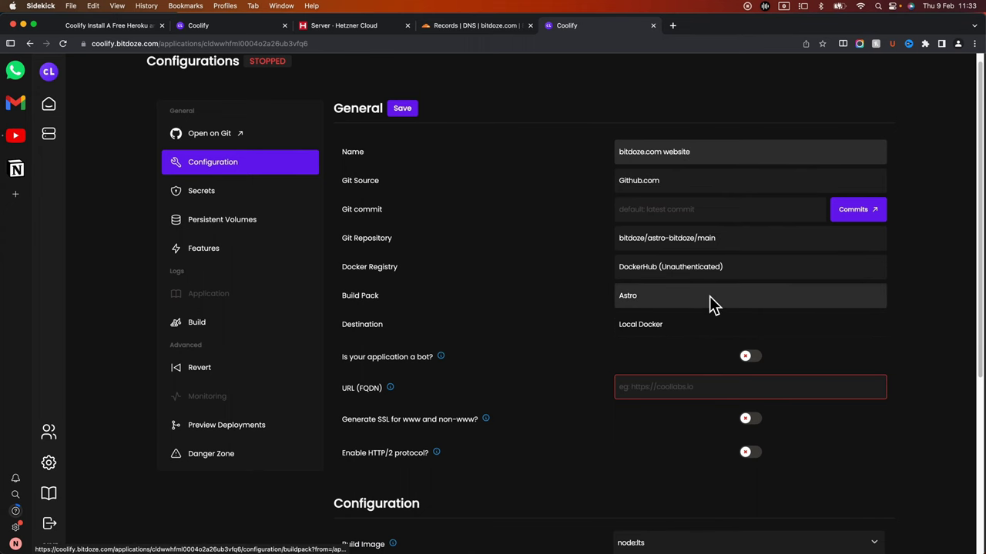
scroll(710, 305, "down", 1)
scroll(710, 304, "down", 1)
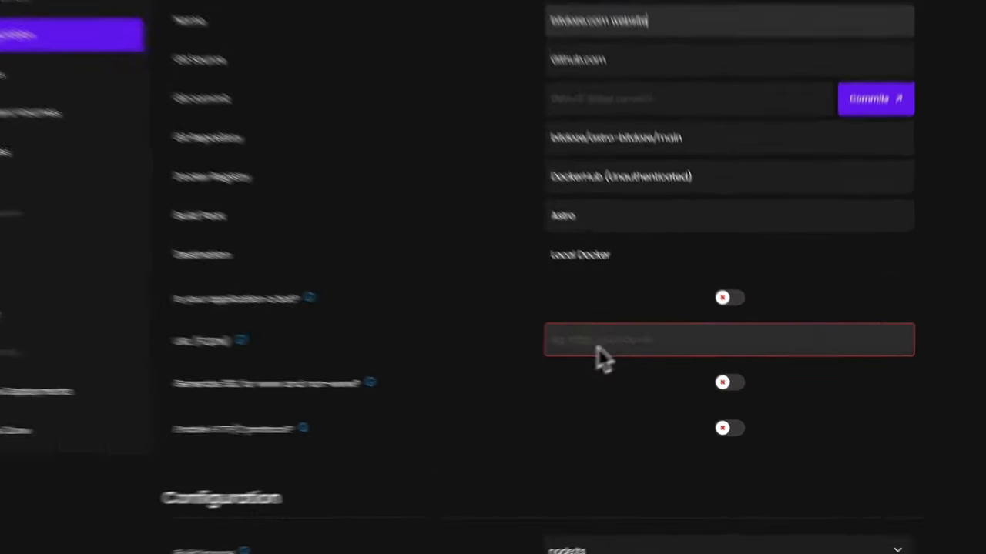
left_click(652, 383)
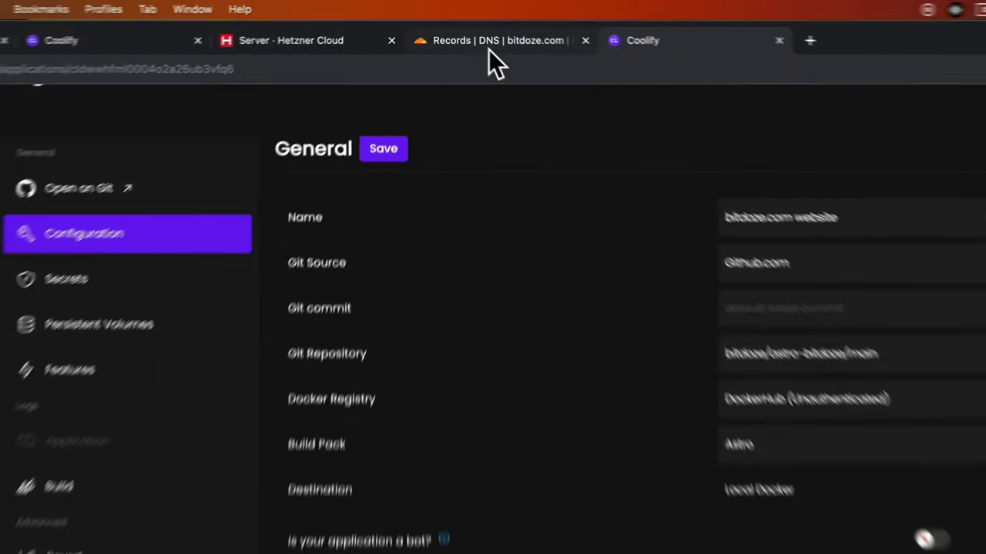
Step: Switch to the Cloudflare DNS records of bitdoze.com and start a new A record named bitdoze-test
left_click(481, 25)
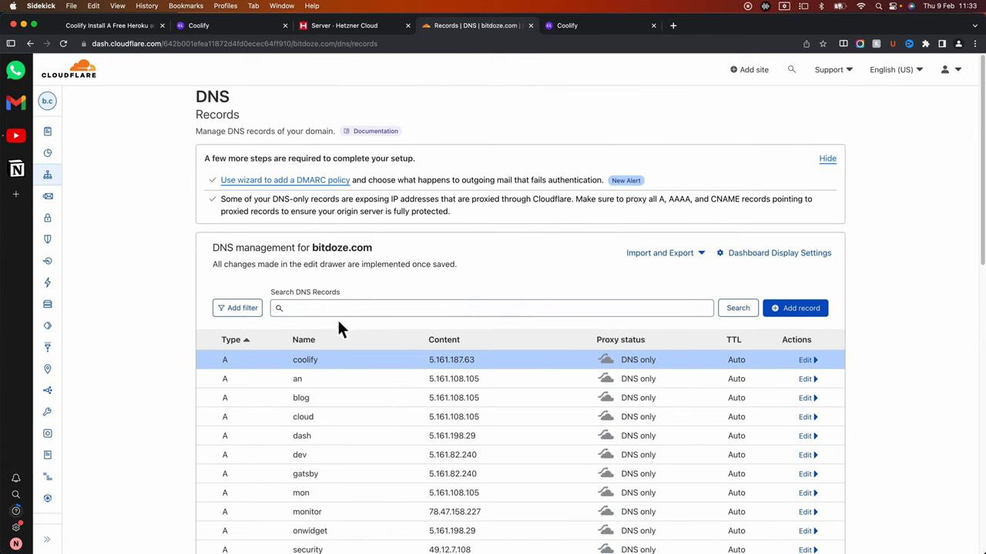
left_click(255, 309)
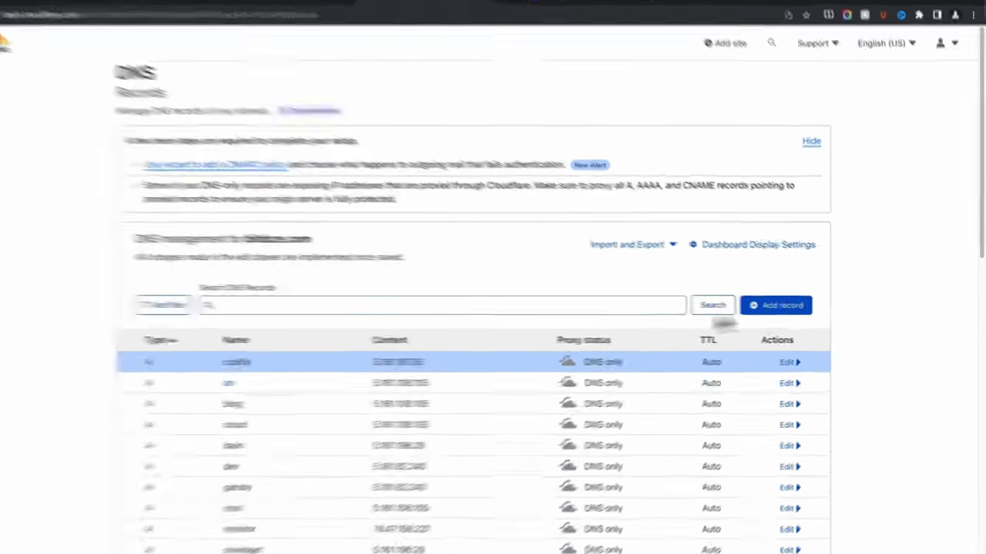
left_click(795, 308)
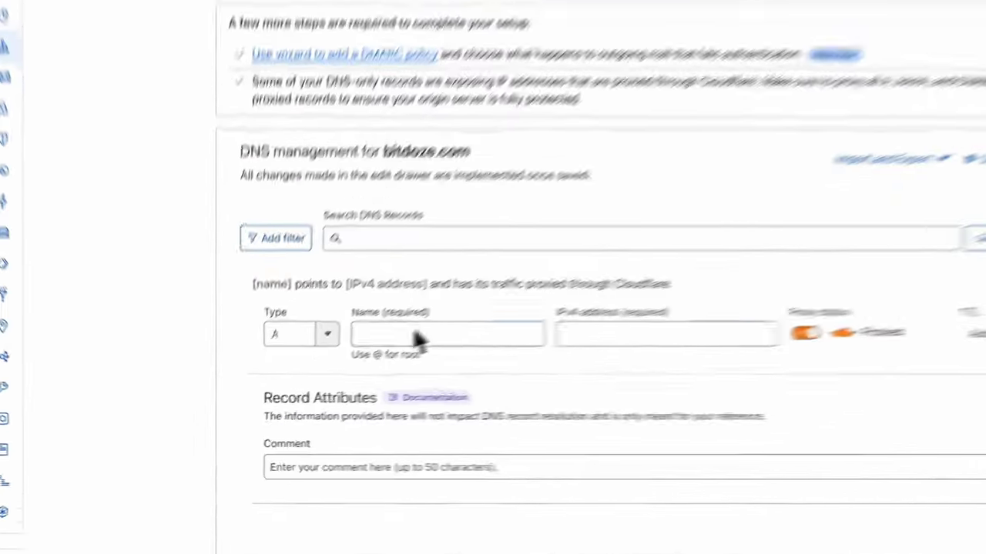
left_click(414, 336)
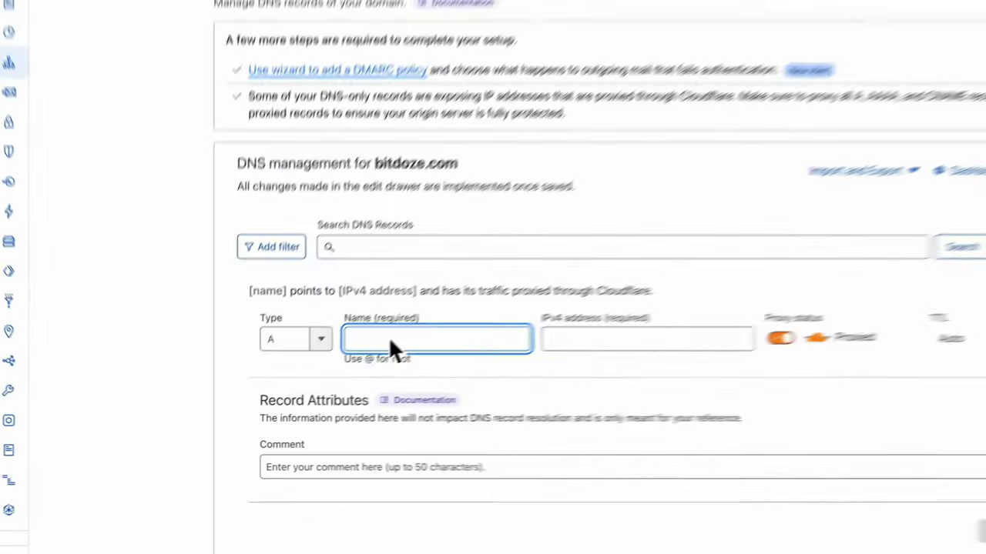
type("bitdoze")
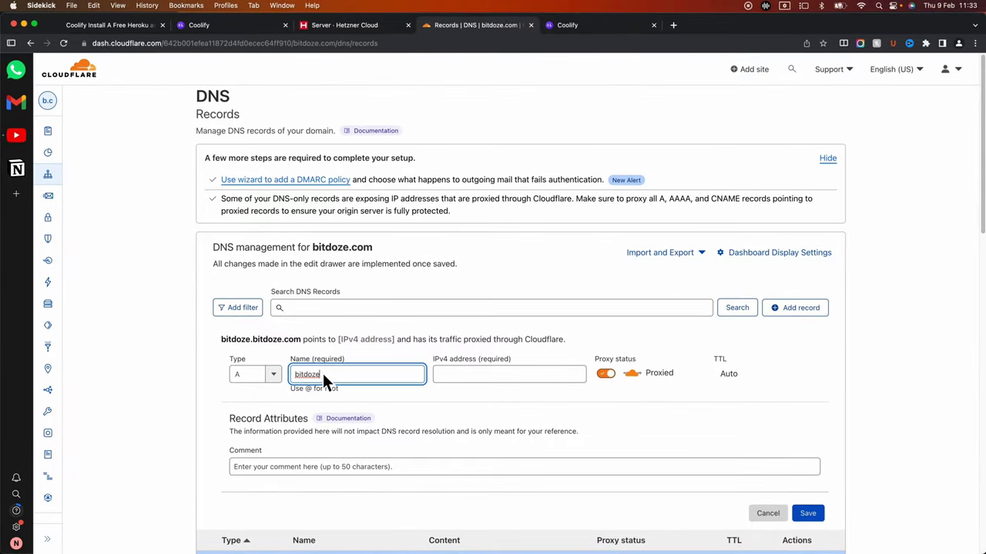
type("-test")
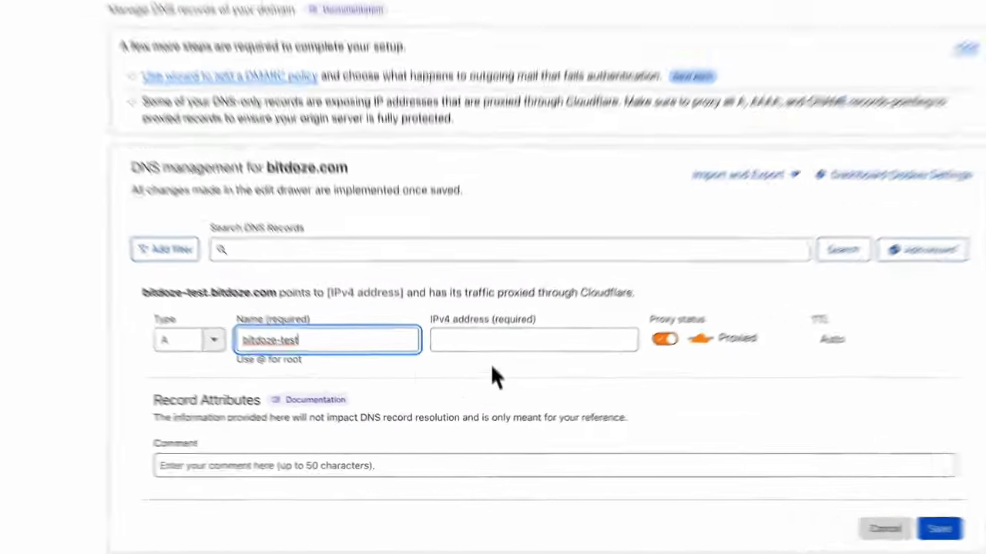
Step: Point the bitdoze-test record to the coolify record's IPv4 address 5.161.187.63, keep it proxied and save it
left_click(468, 375)
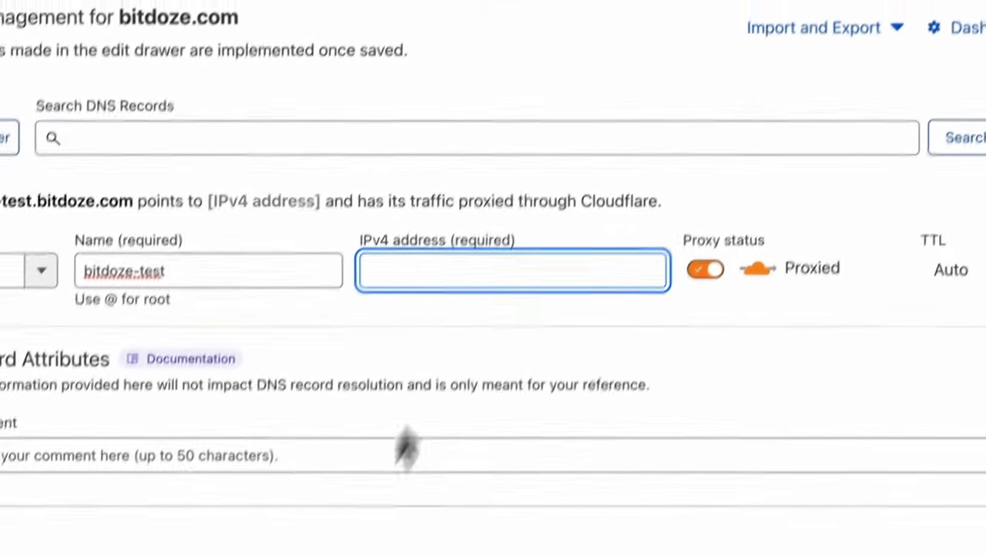
left_click(560, 290)
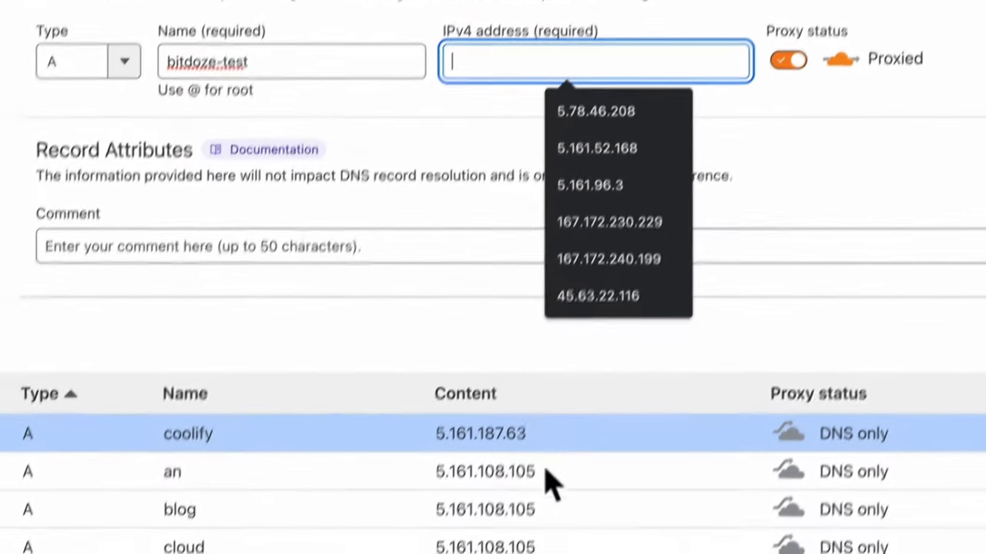
scroll(544, 416, "down", 1)
left_click(544, 416)
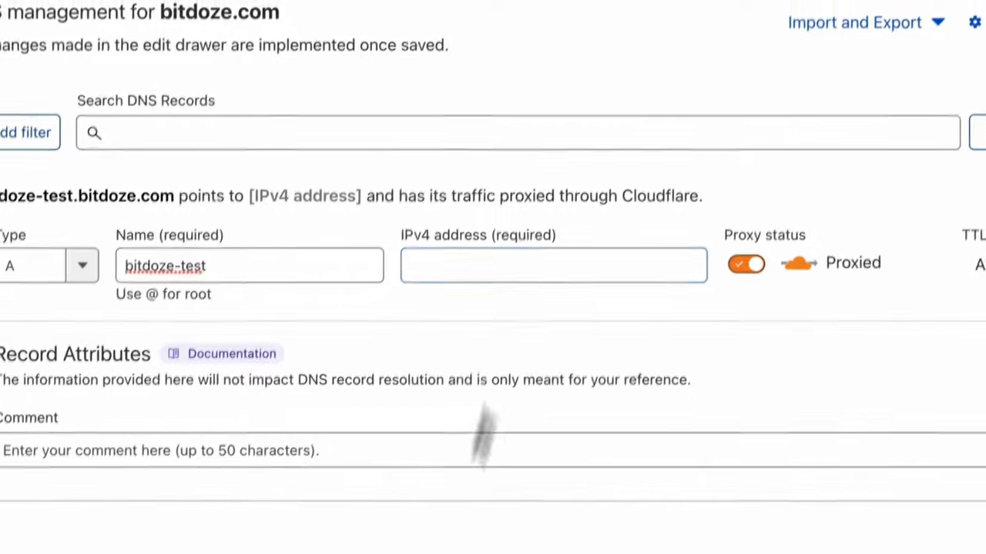
left_click(549, 50)
type("5.161.187.63")
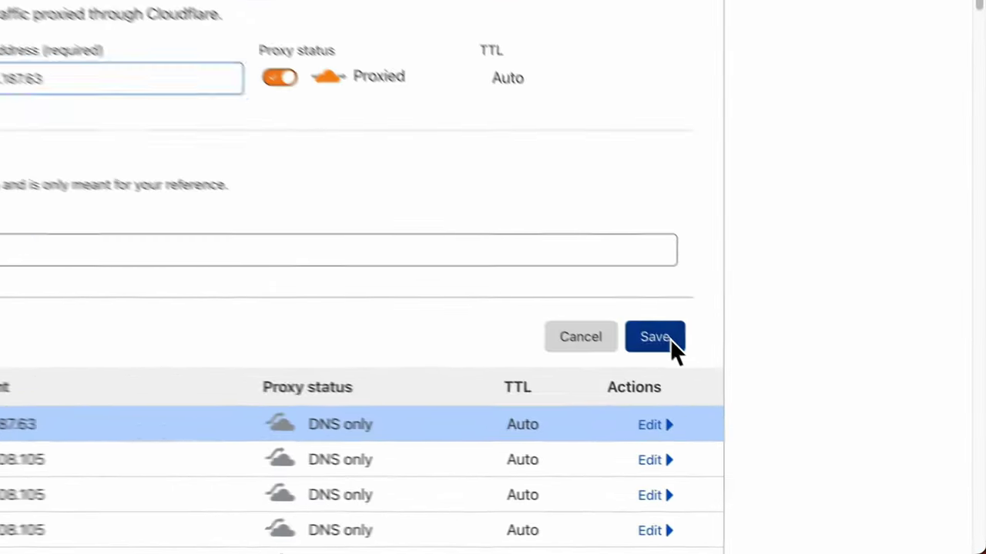
left_click(838, 447)
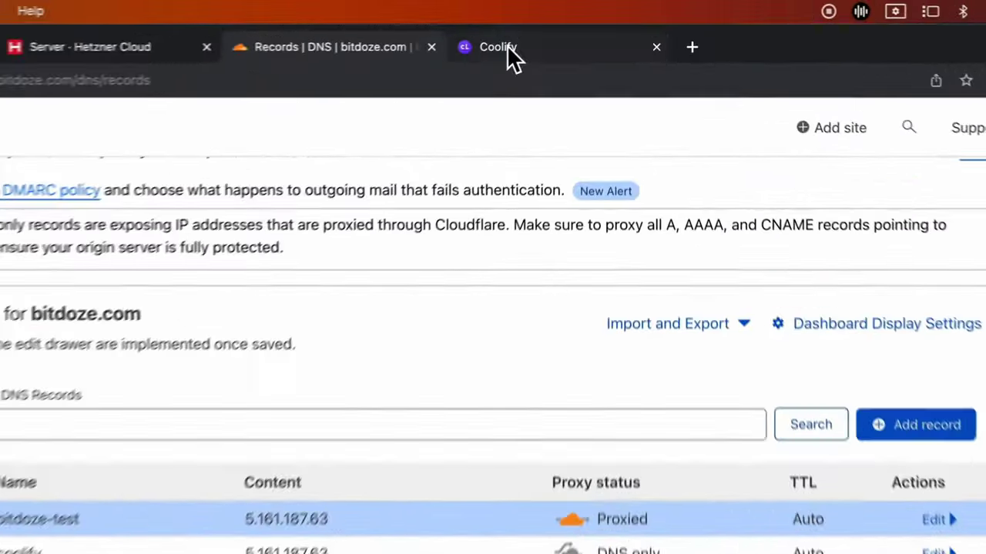
left_click(570, 27)
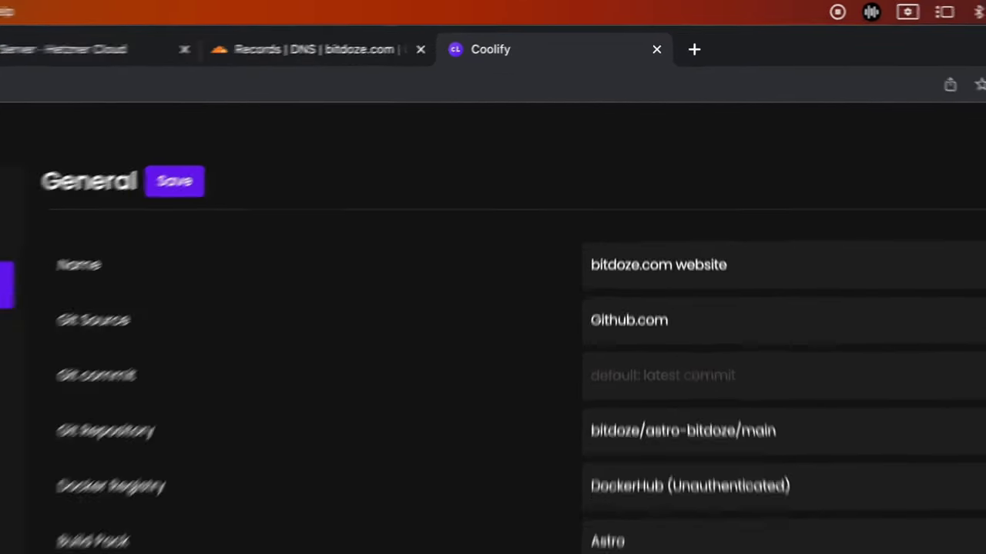
left_click(650, 416)
type("htt")
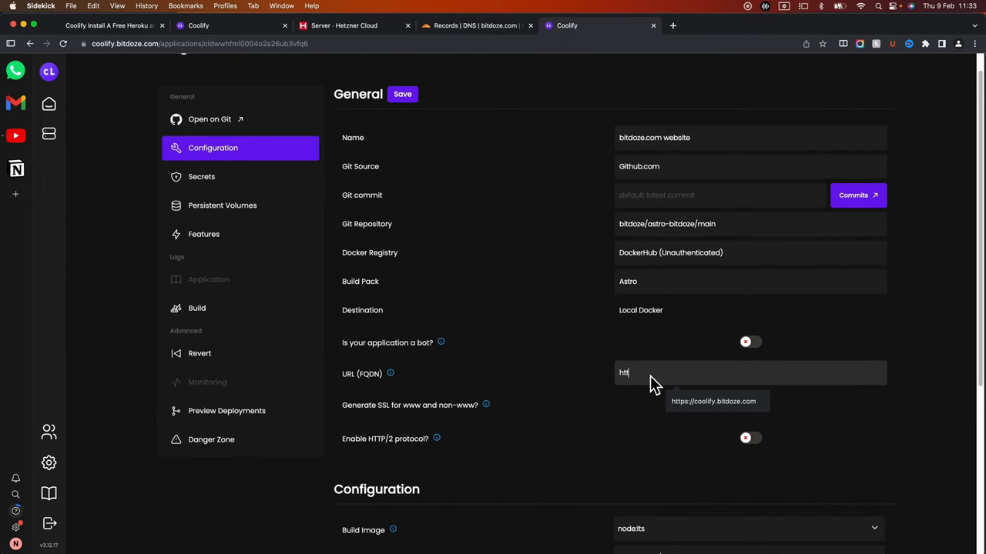
type("ps://w")
key("Return")
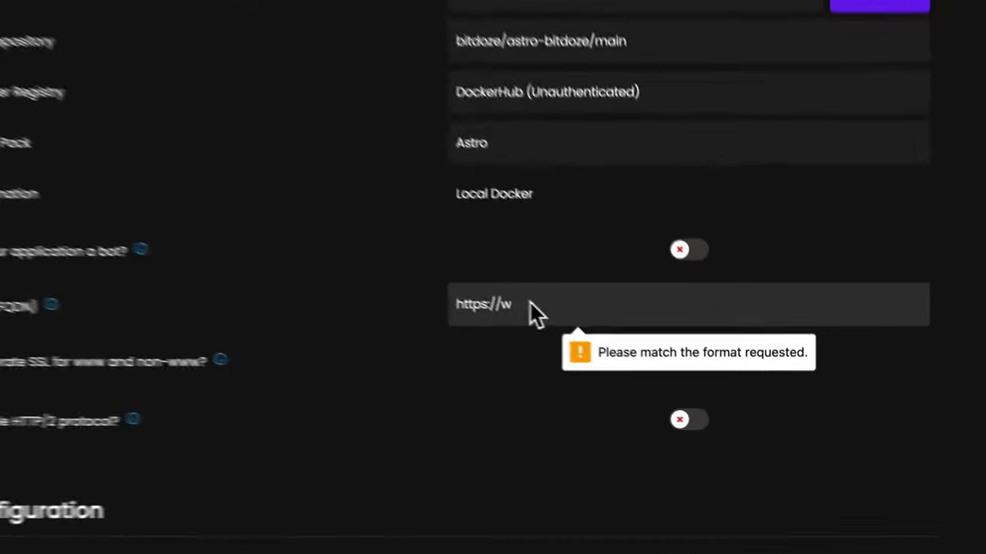
key("BackSpace")
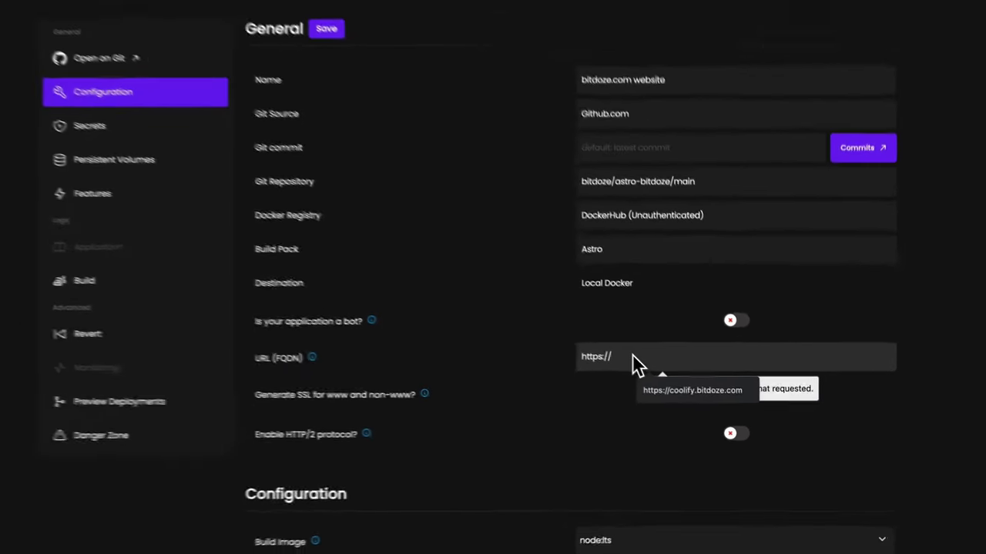
type("bitdoze")
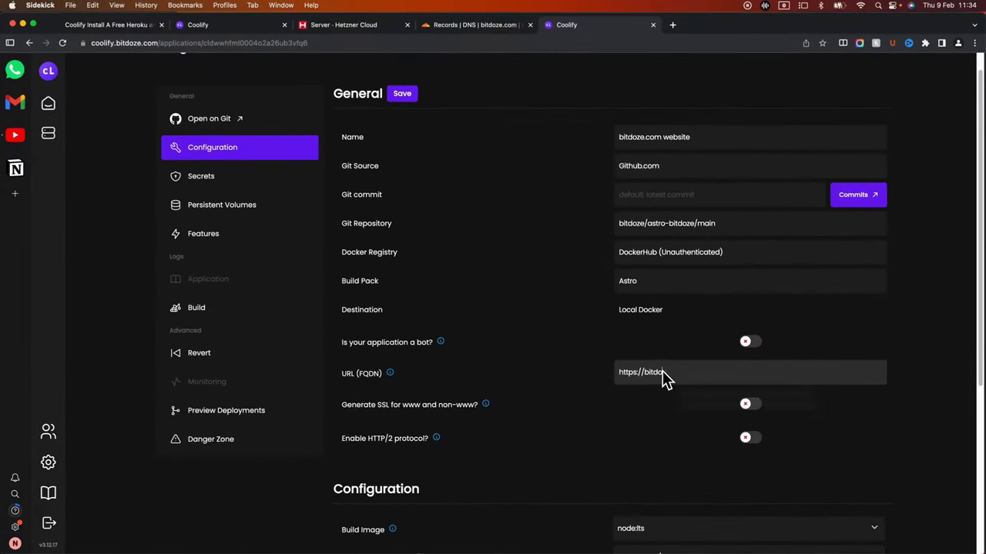
type("-test")
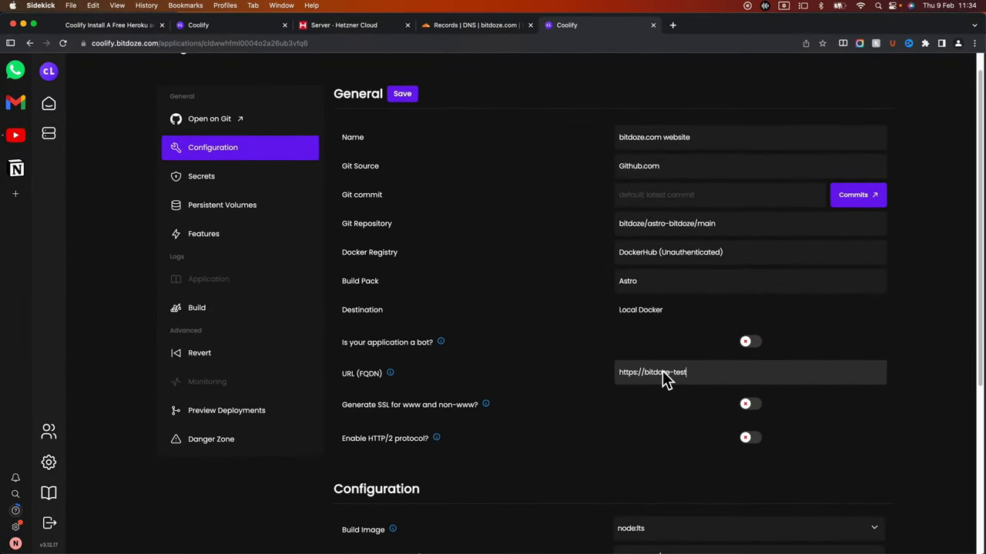
type(".bitdoze.com")
Step: Review the available build and deployment images, keeping node:lts and webdevops/nginx:alpine selected
scroll(662, 372, "down", 1)
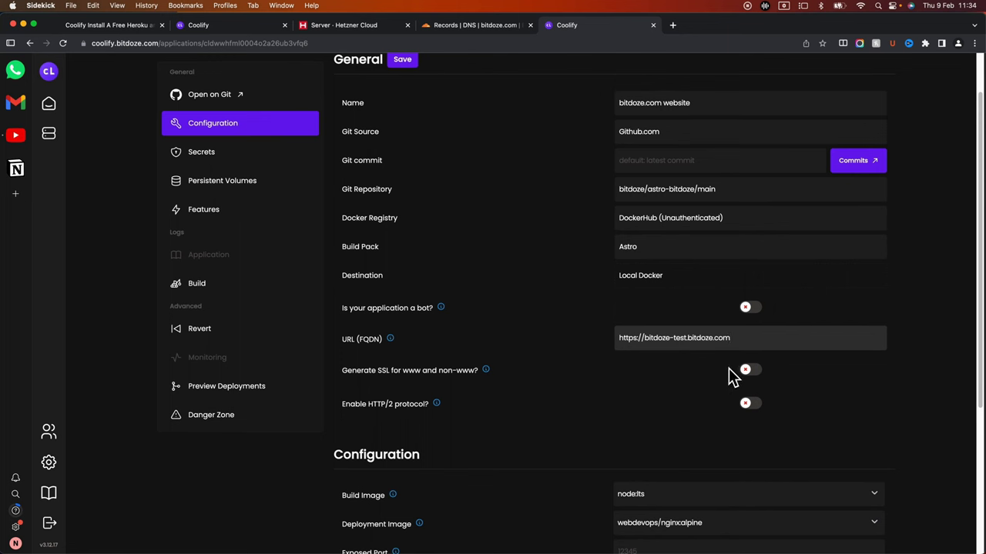
scroll(693, 339, "down", 1)
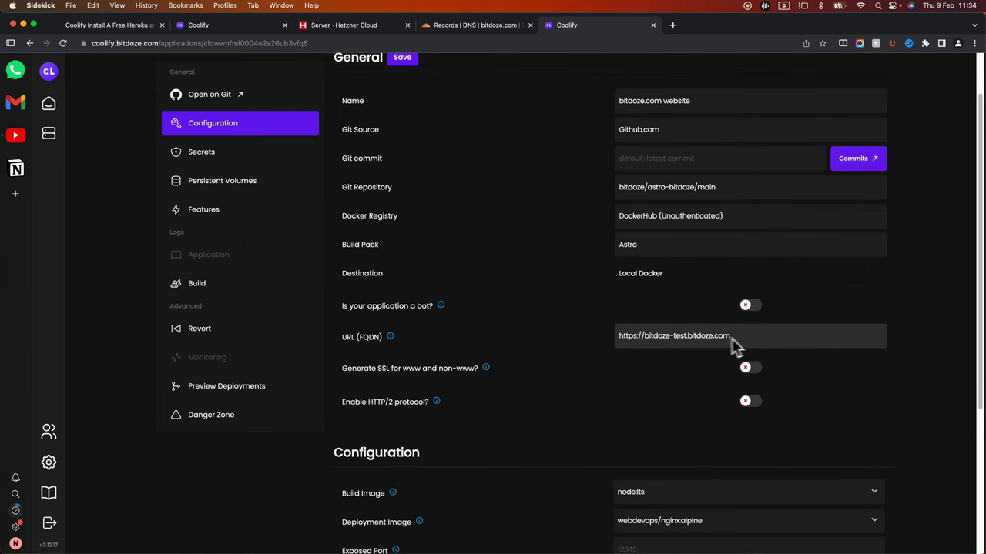
scroll(716, 347, "down", 1)
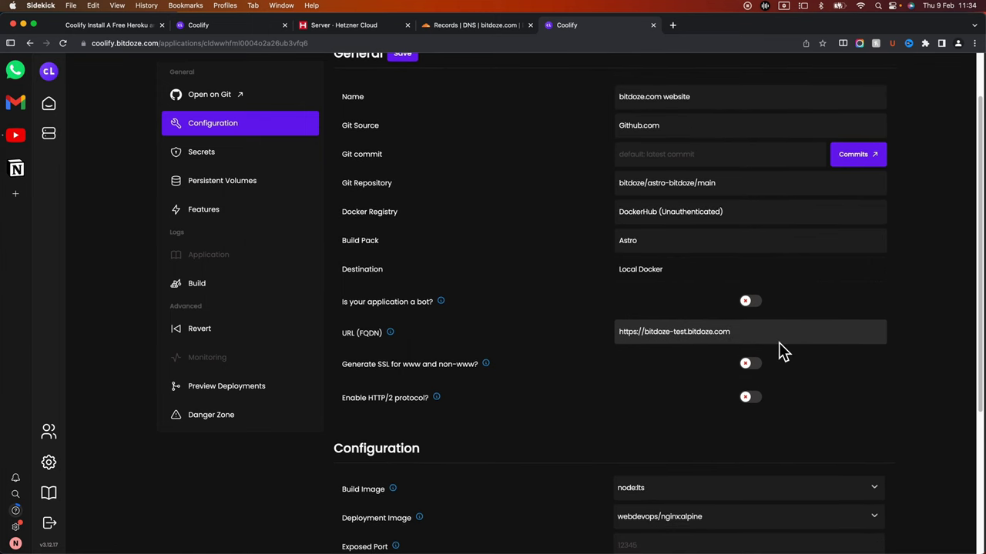
scroll(779, 348, "down", 2)
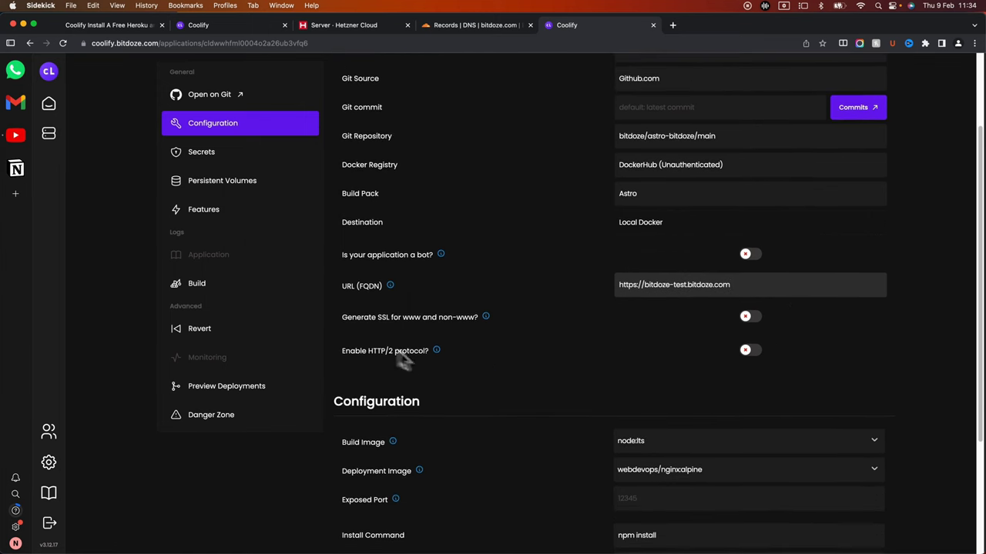
scroll(609, 342, "down", 4)
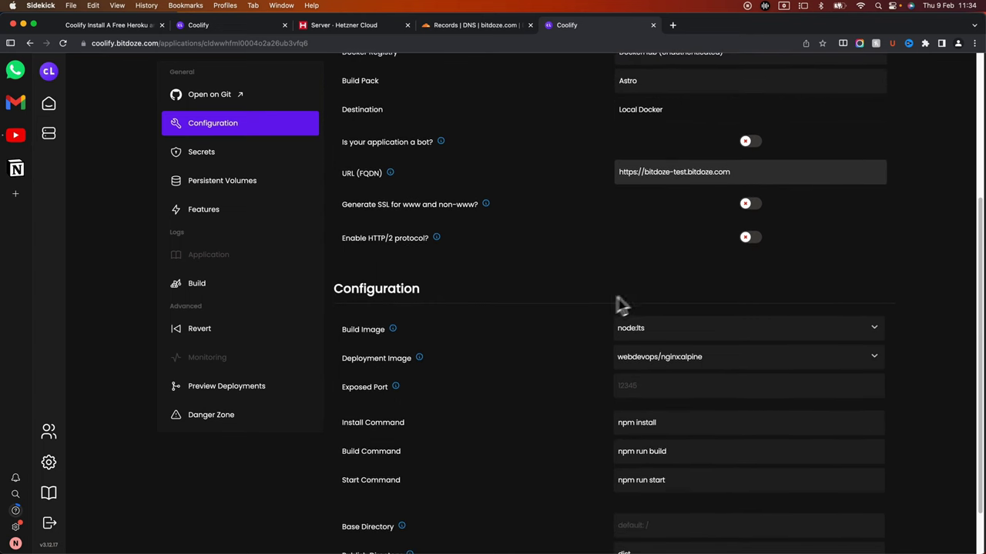
left_click(665, 334)
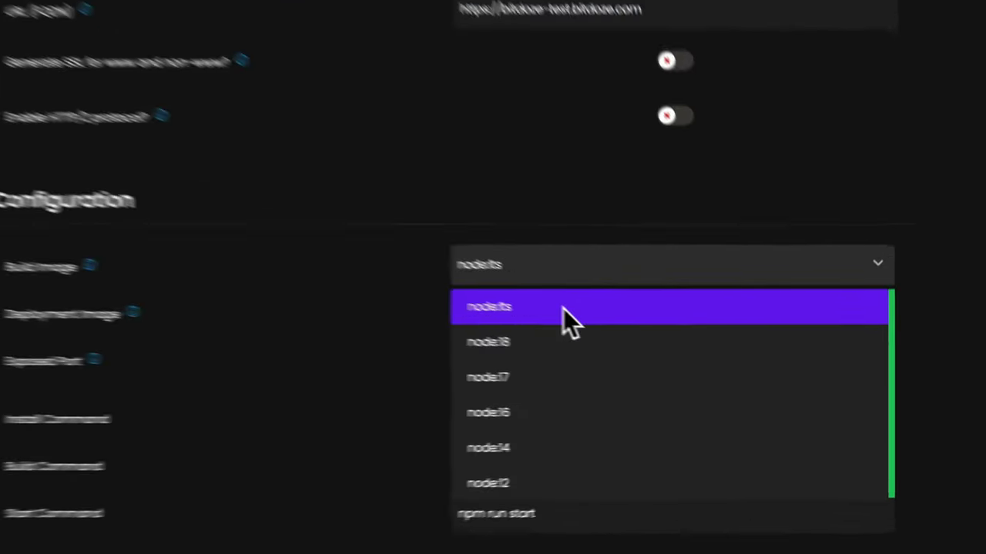
left_click(563, 310)
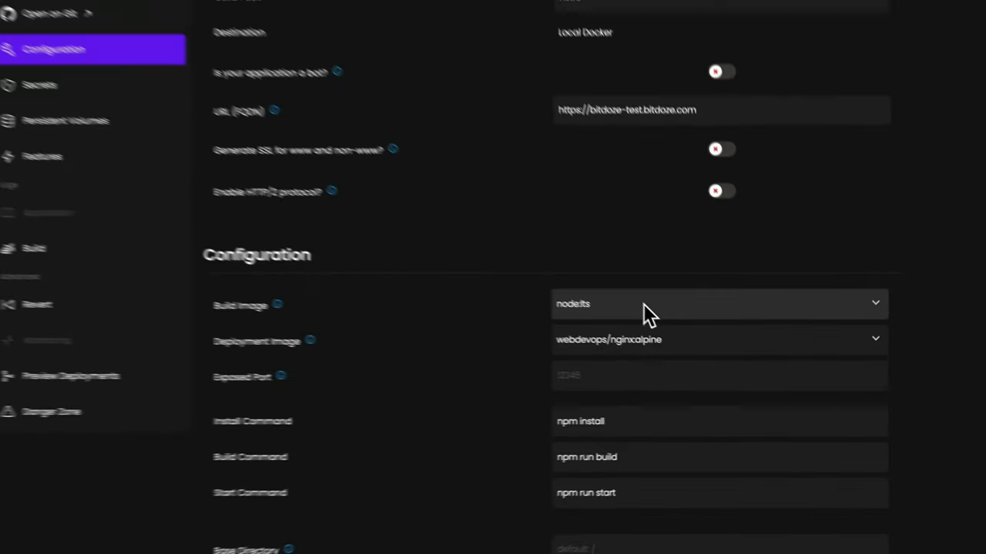
left_click(647, 341)
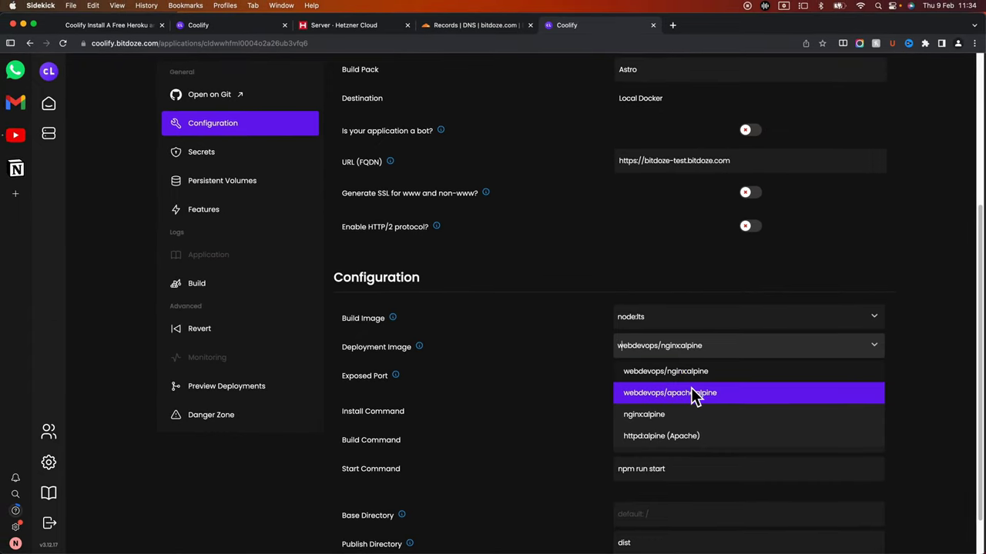
scroll(693, 397, "down", 1)
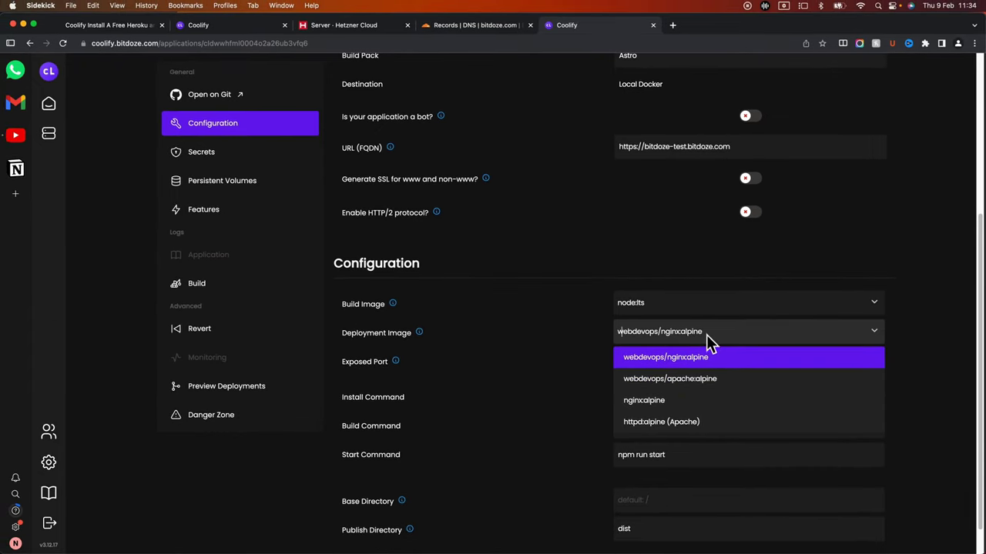
left_click(697, 337)
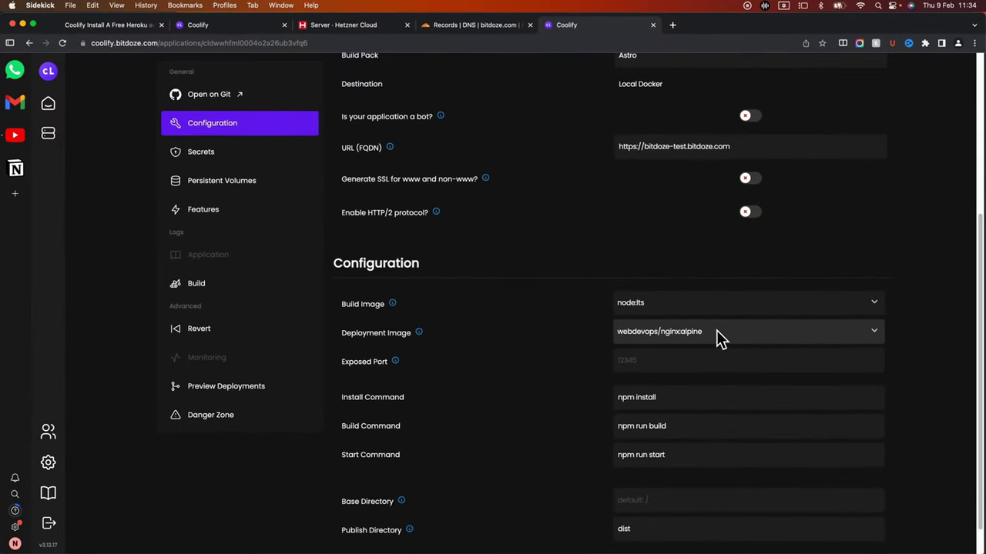
Step: Check the exposed port, the install, build and start commands, and the base and publish directories of the application
scroll(678, 350, "down", 1)
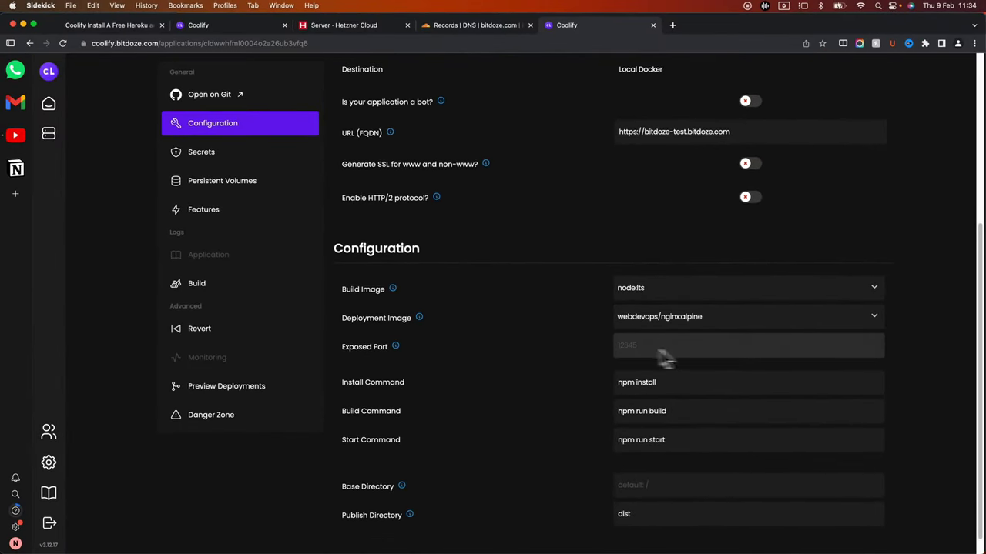
scroll(681, 351, "down", 1)
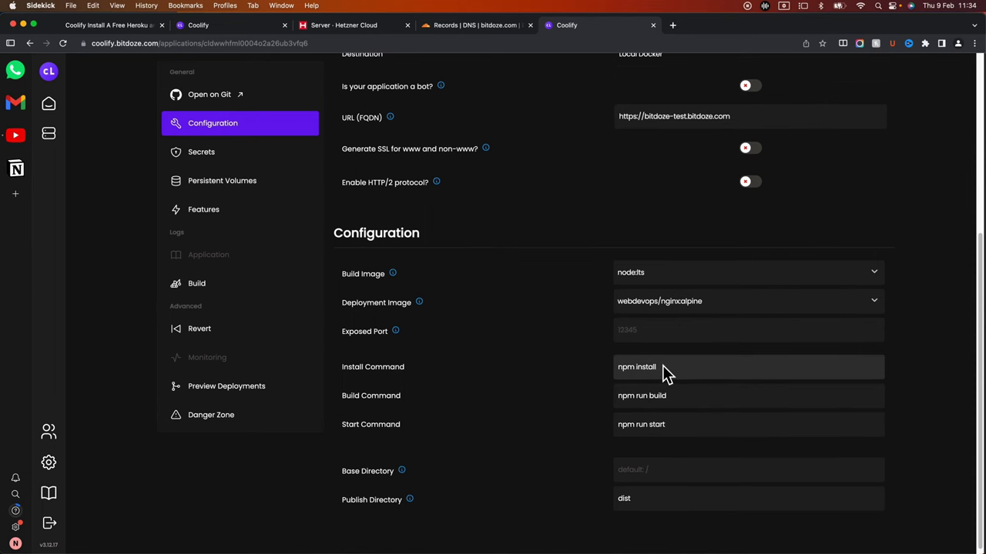
scroll(694, 393, "down", 1)
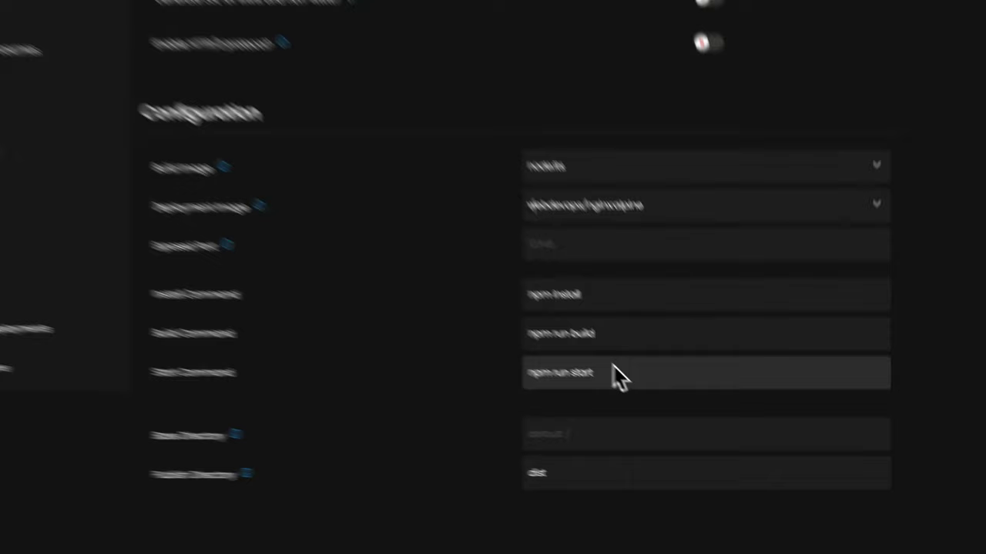
left_click(614, 370)
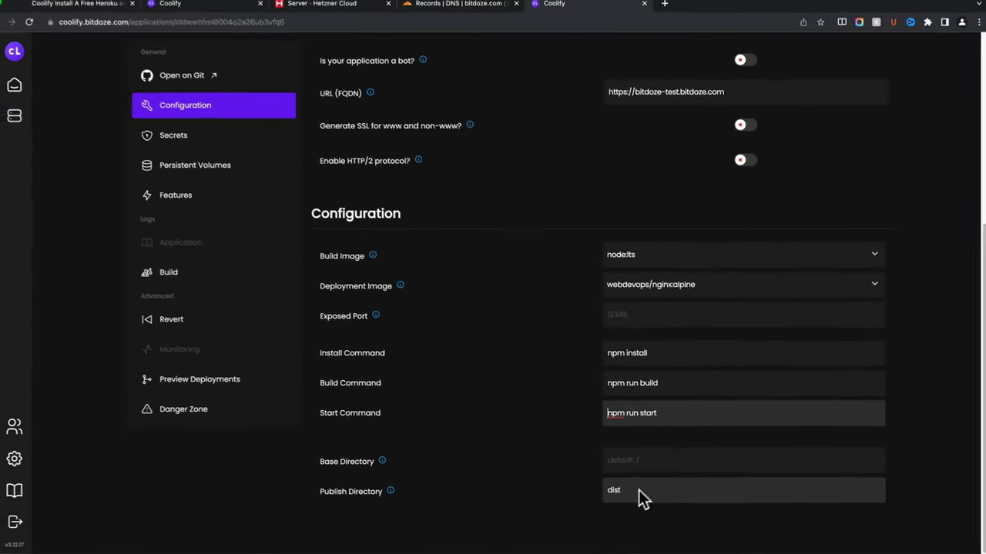
left_click(555, 475)
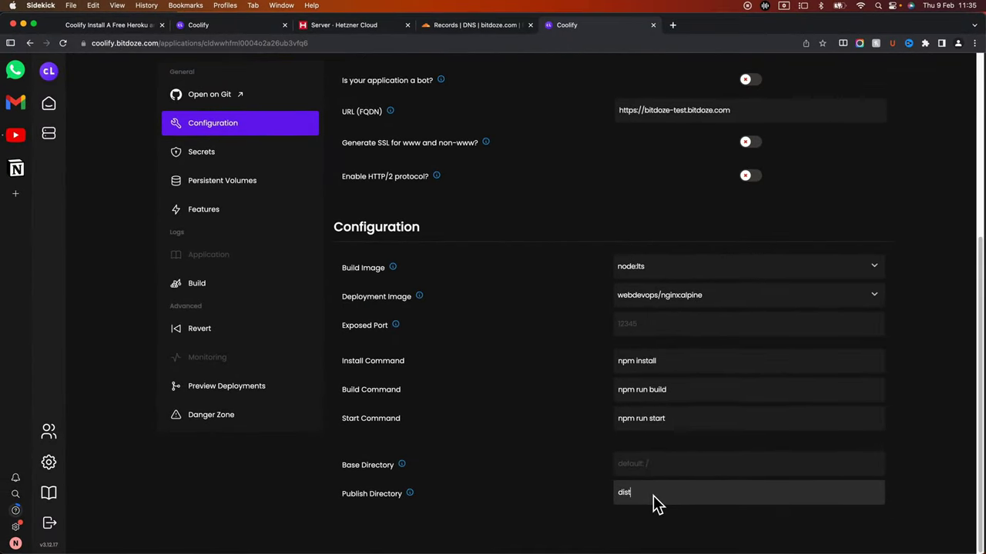
Step: Look at the application's persistent volumes and its build logs
scroll(653, 495, "up", 5)
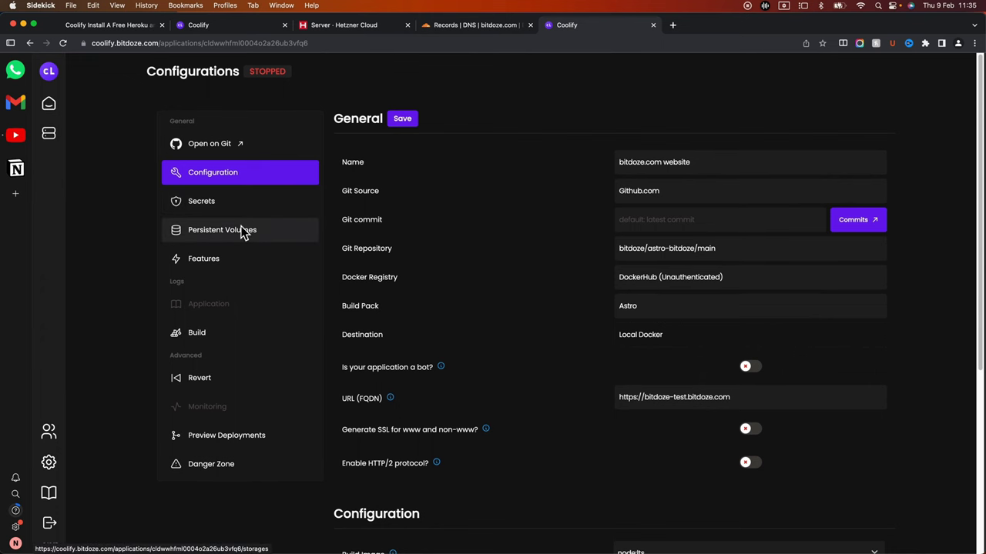
left_click(243, 231)
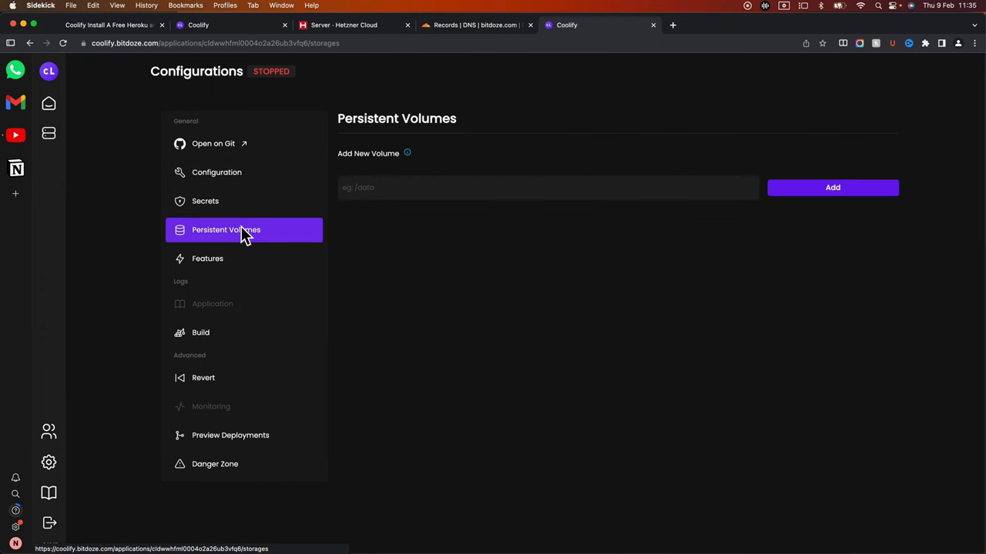
left_click(218, 340)
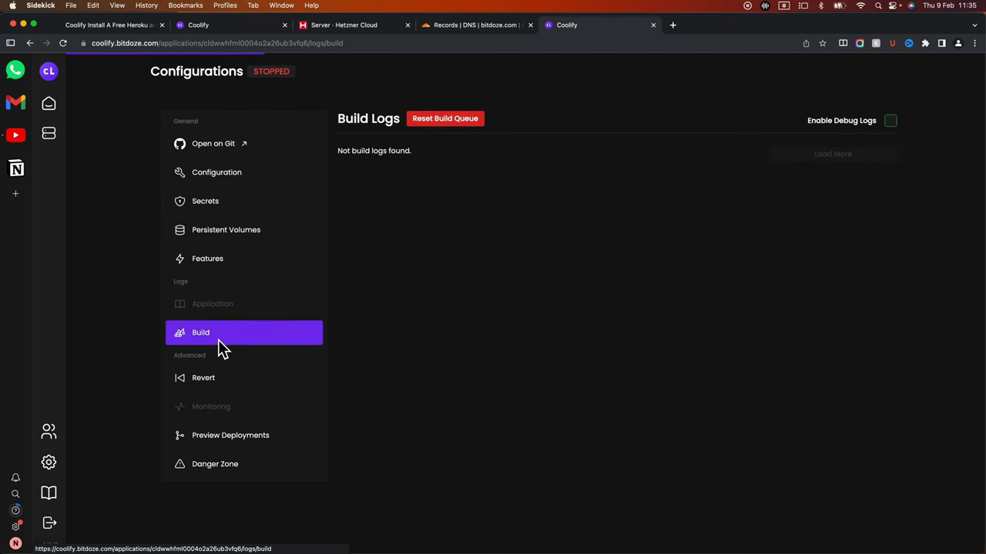
left_click(891, 125)
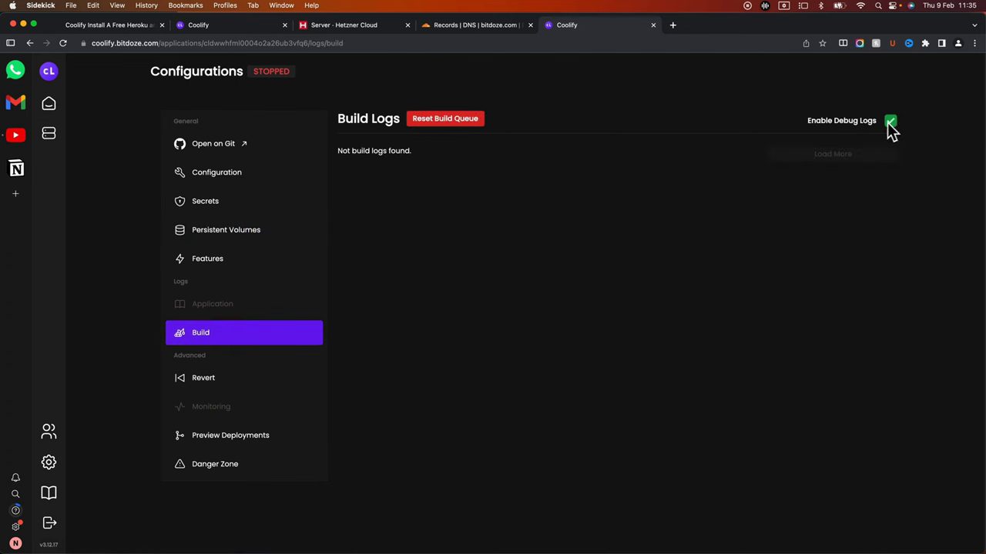
left_click(239, 174)
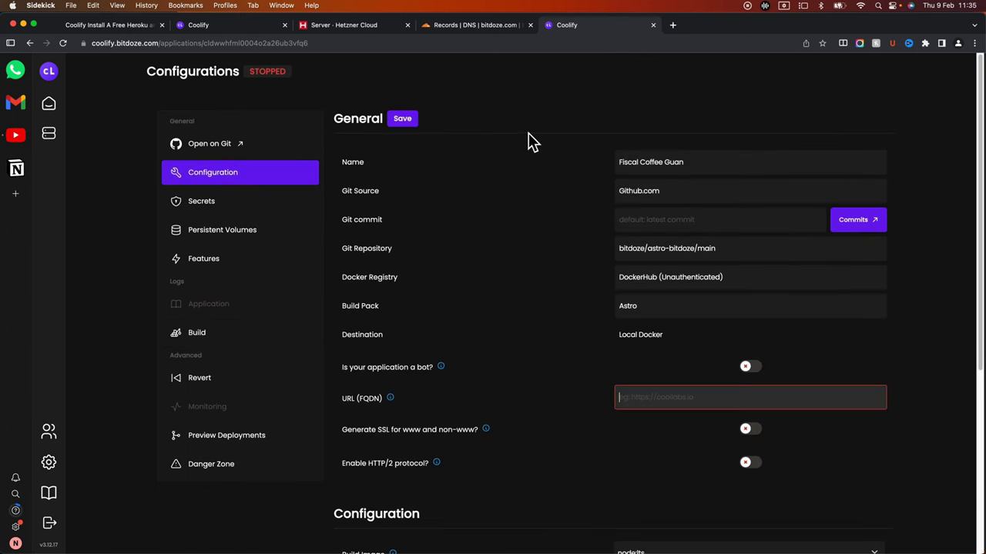
scroll(528, 143, "down", 1)
left_click(658, 398)
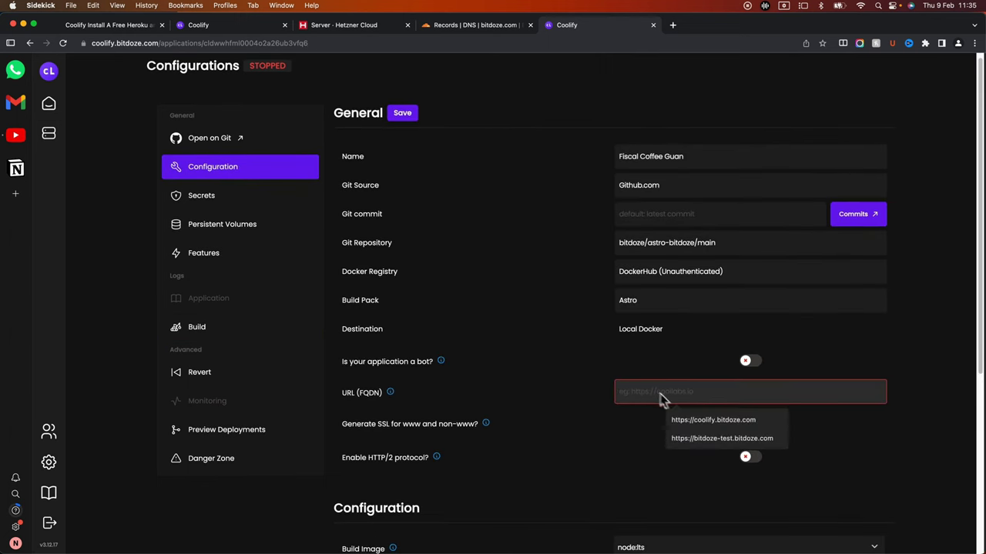
left_click(719, 439)
scroll(600, 300, "down", 5)
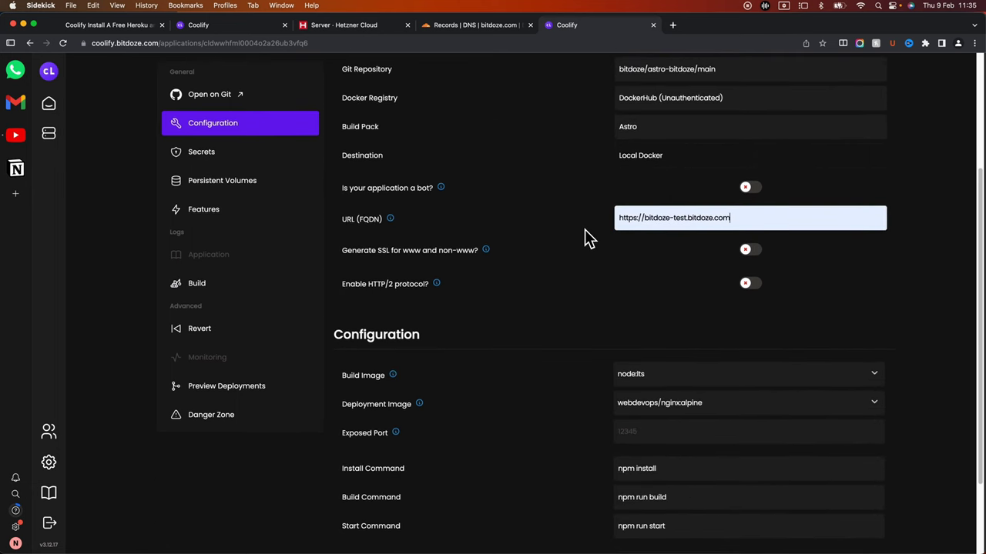
scroll(584, 230, "down", 3)
scroll(584, 230, "up", 10)
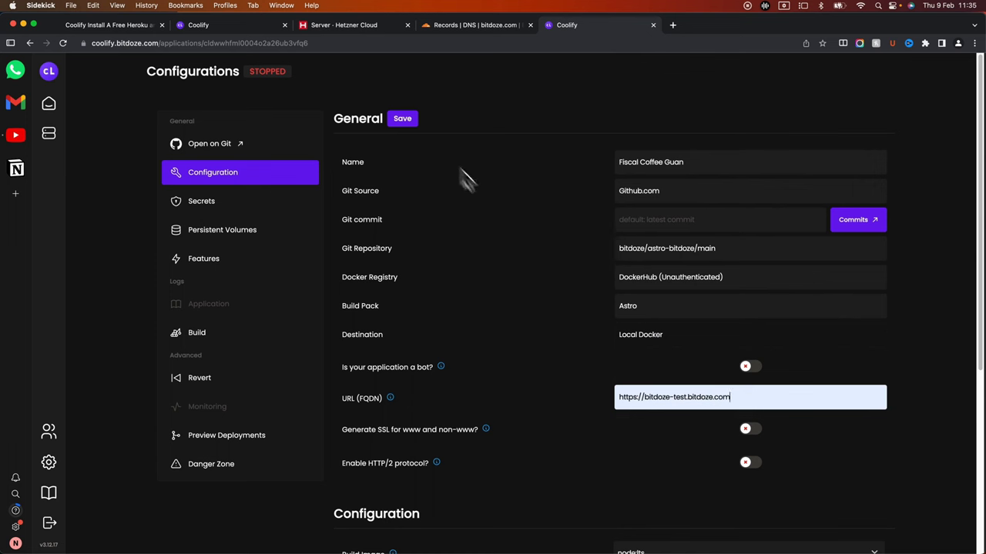
left_click(405, 121)
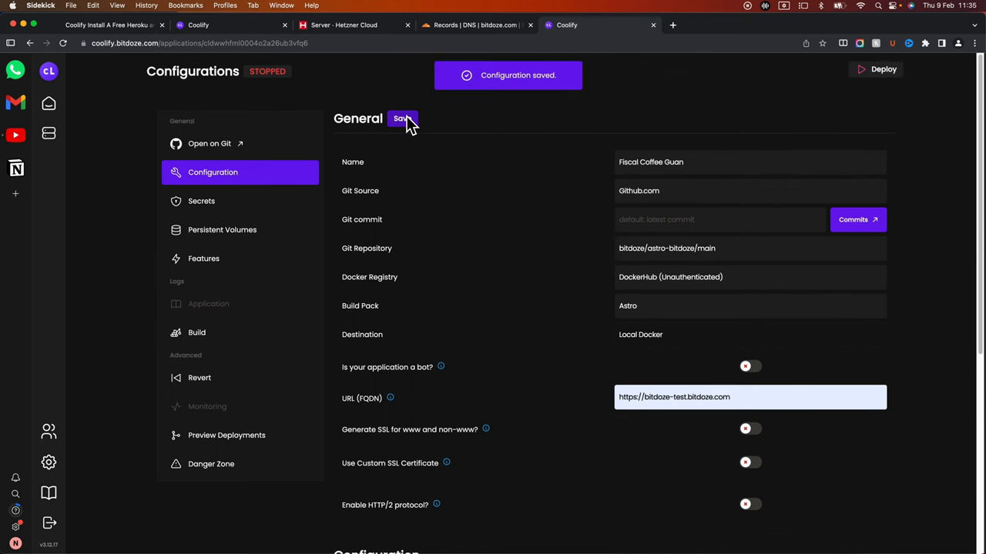
Step: Deploy the application with its build logs open
left_click(219, 334)
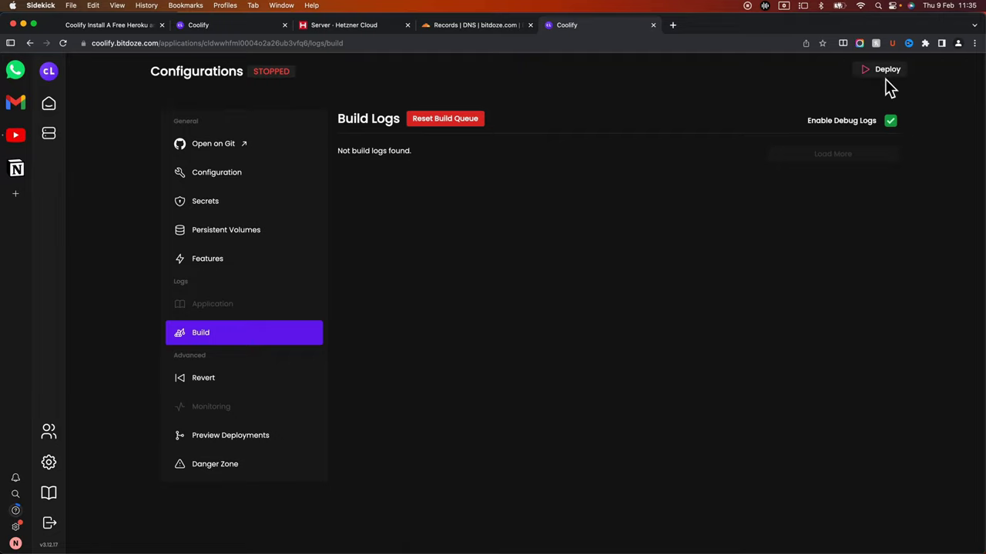
left_click(885, 77)
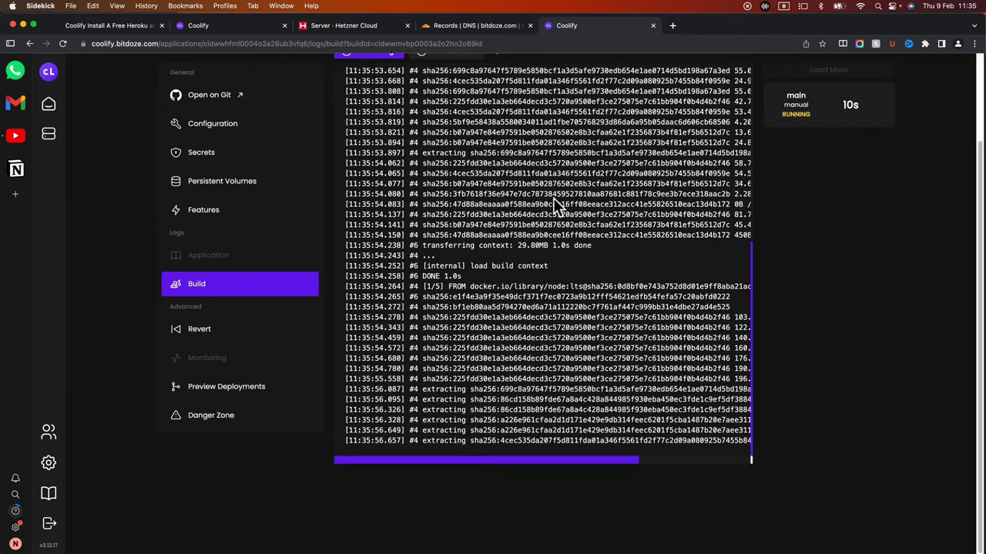
Step: Follow the build log from the repository cloning through npm install and the Astro build, and check the application logs
scroll(548, 187, "up", 10)
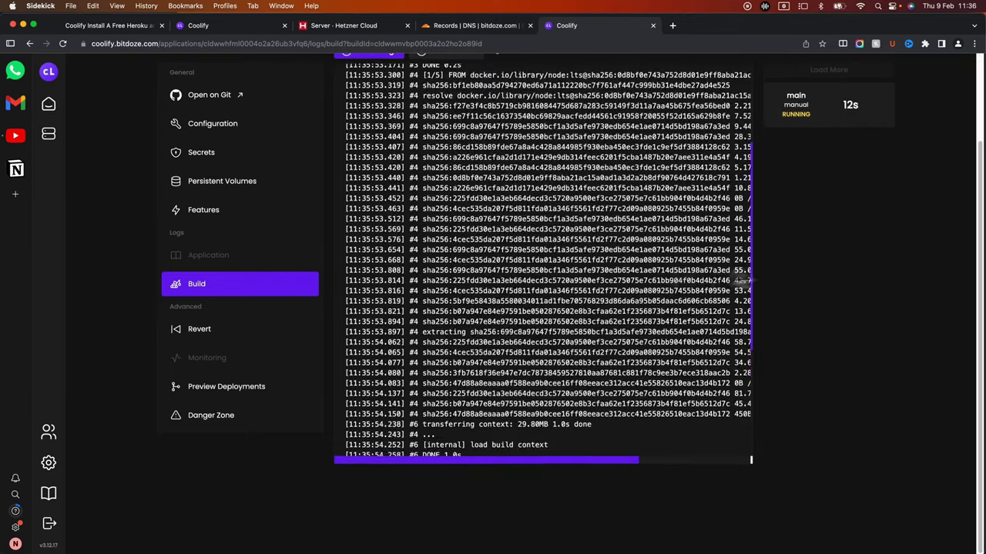
scroll(603, 213, "up", 4)
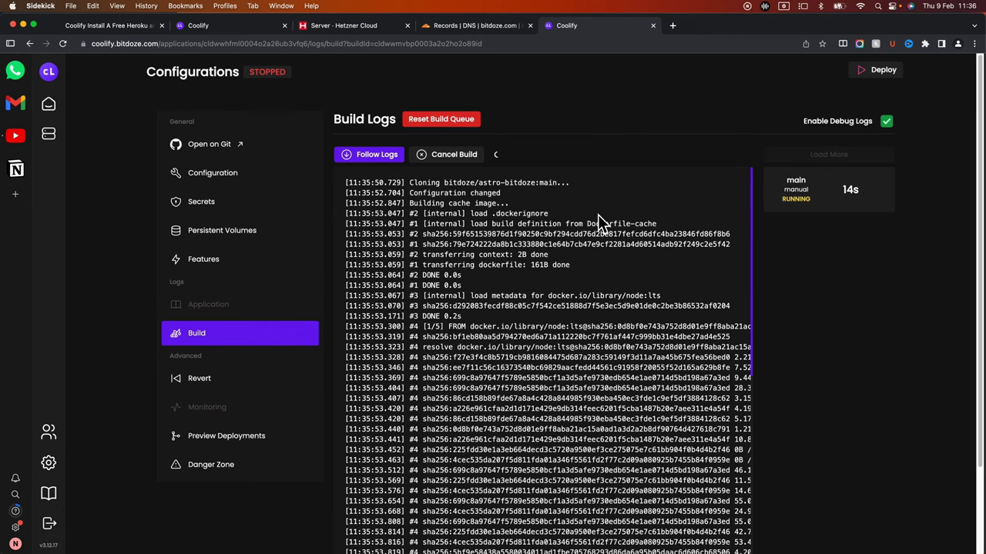
scroll(593, 212, "up", 1)
scroll(593, 212, "down", 10)
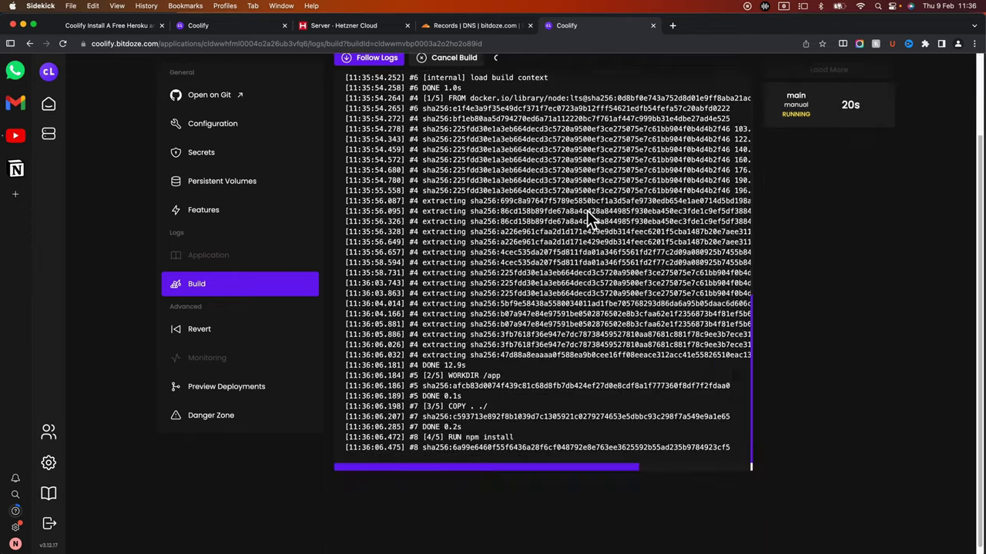
scroll(587, 211, "down", 1)
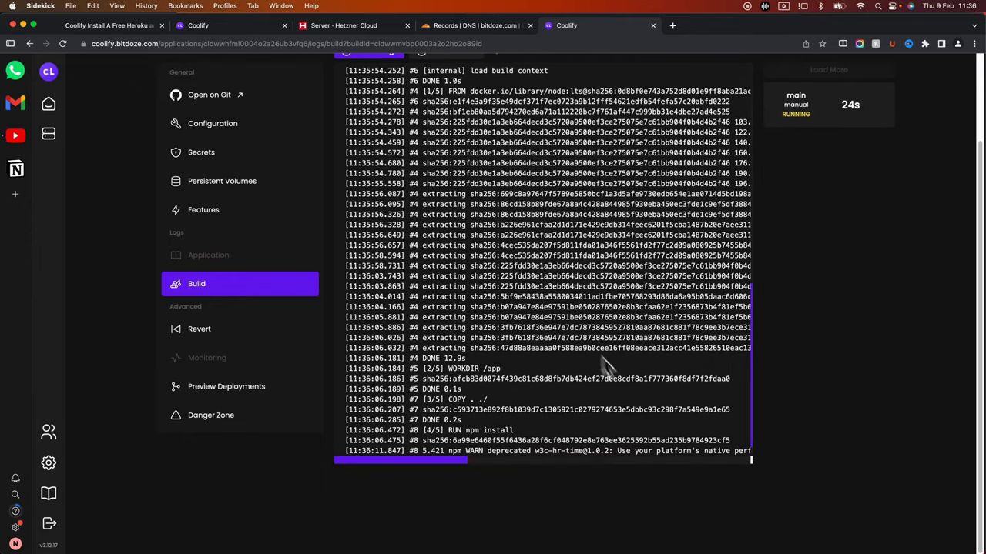
scroll(605, 377, "down", 1)
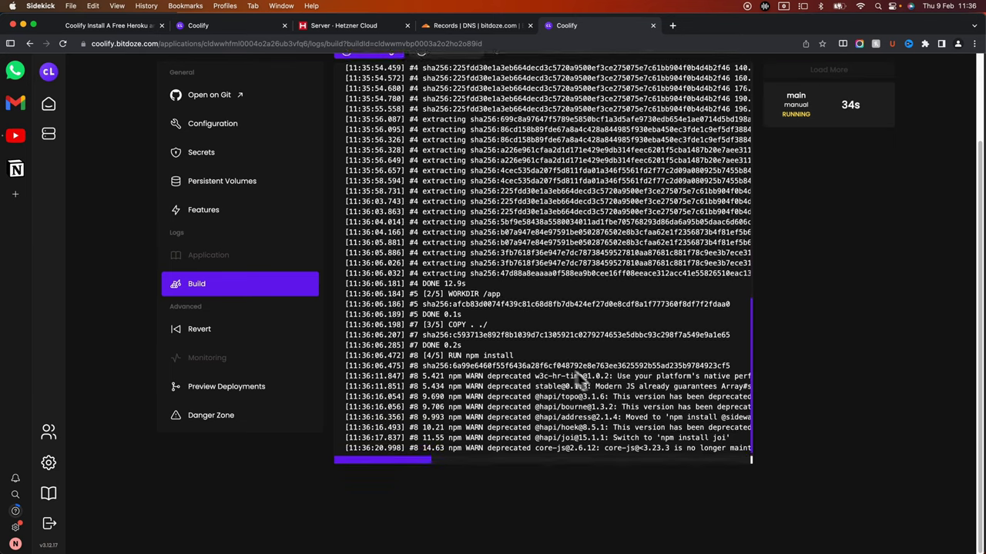
scroll(586, 339, "down", 1)
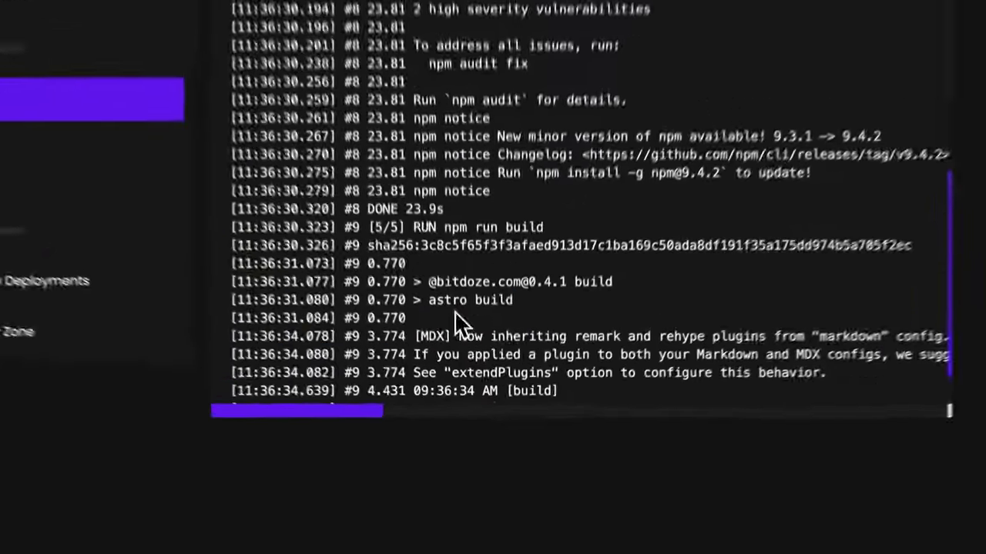
left_click_drag(479, 411, 517, 402)
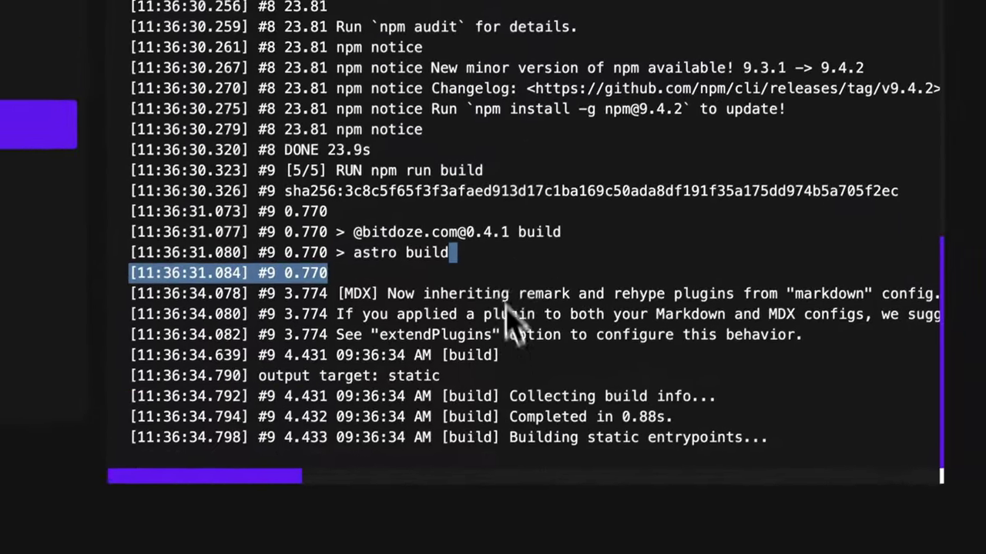
left_click(496, 282)
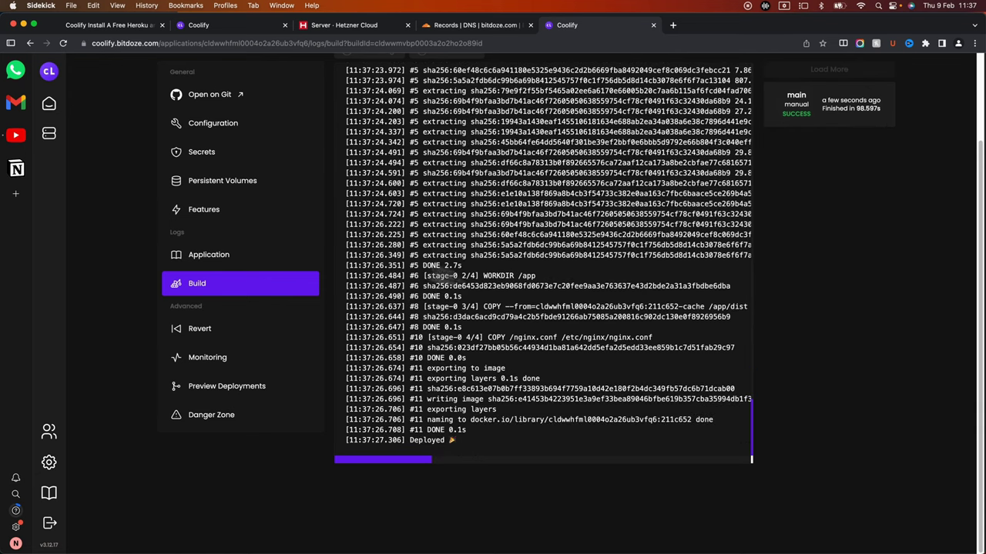
left_click(265, 260)
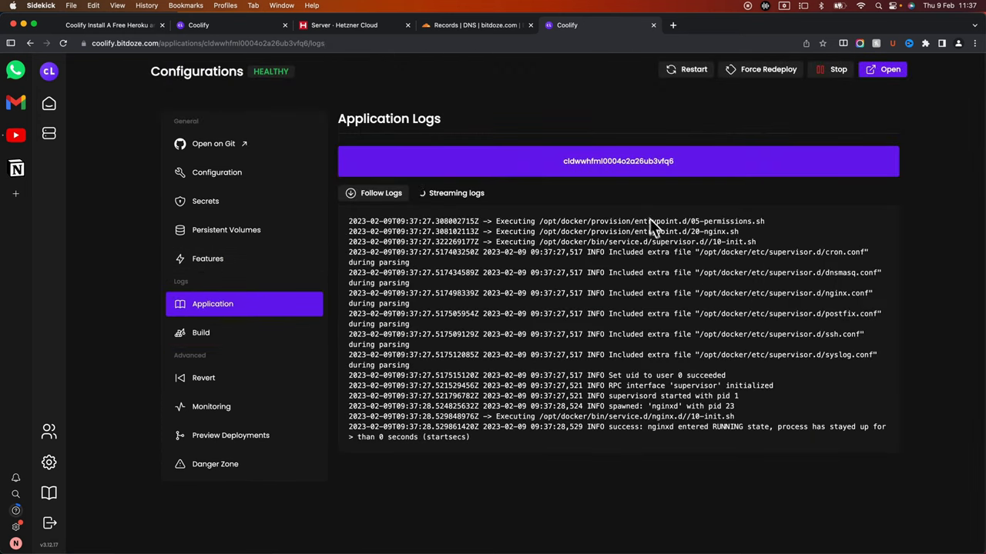
Step: Open the deployed website at bitdoze-test.bitdoze.com in a new browser tab
left_click(673, 25)
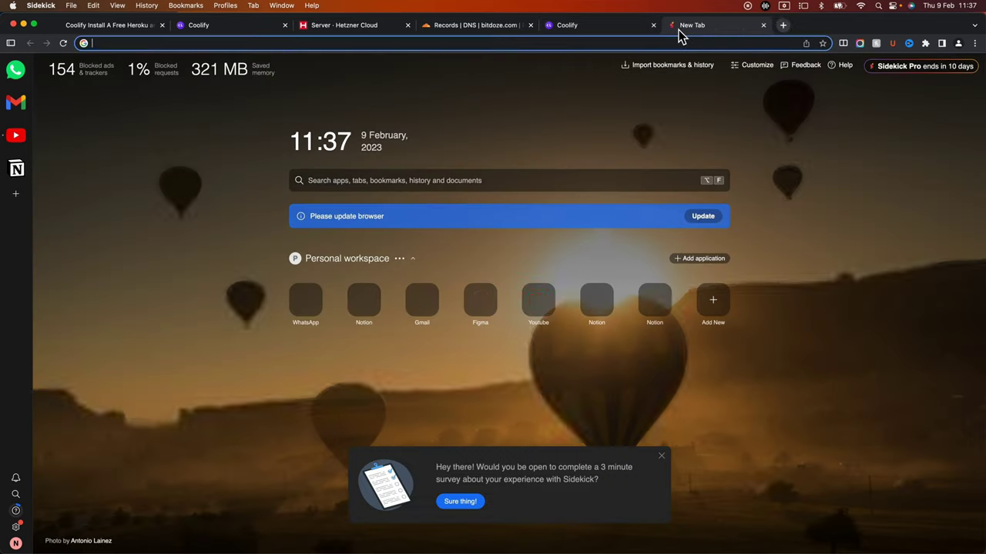
type("bitds")
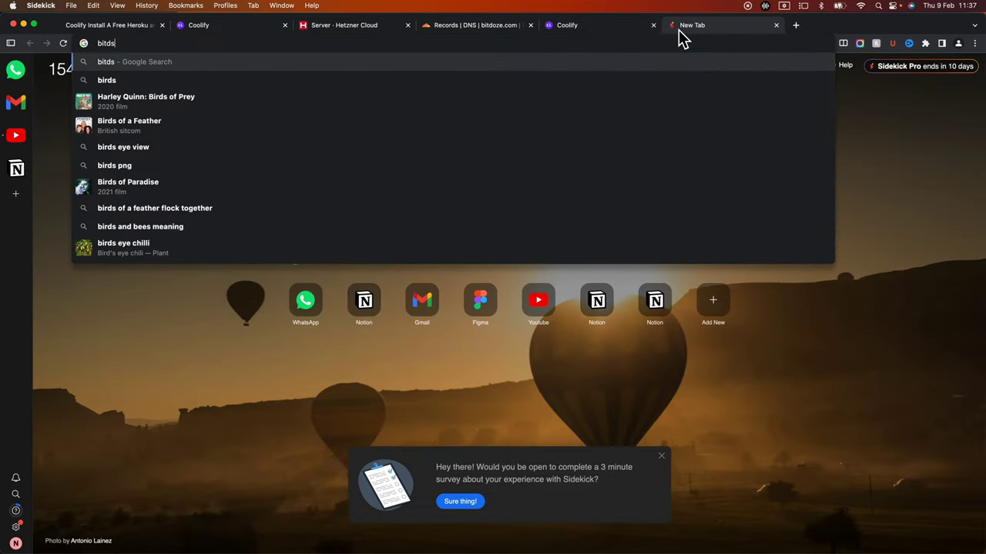
key("BackSpace")
type("oze")
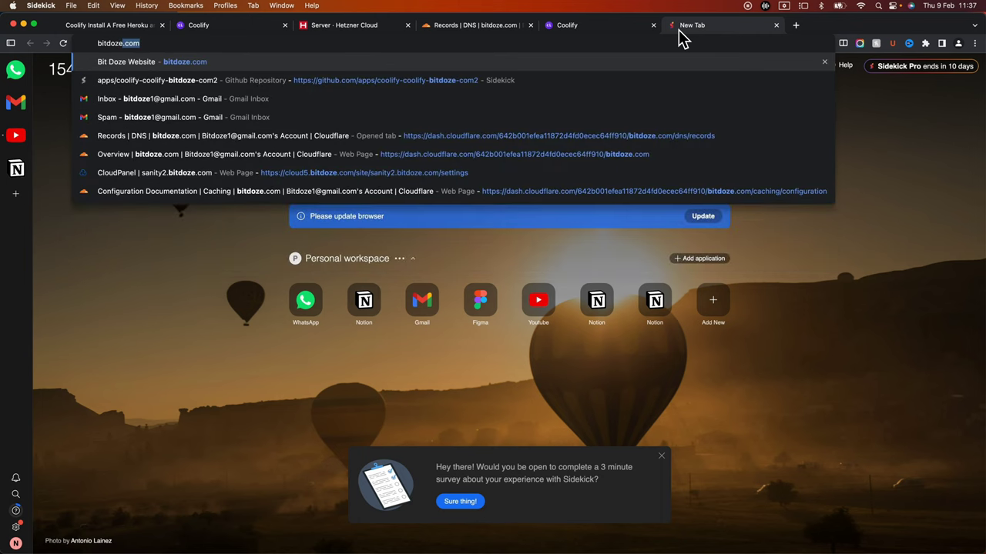
type("-test")
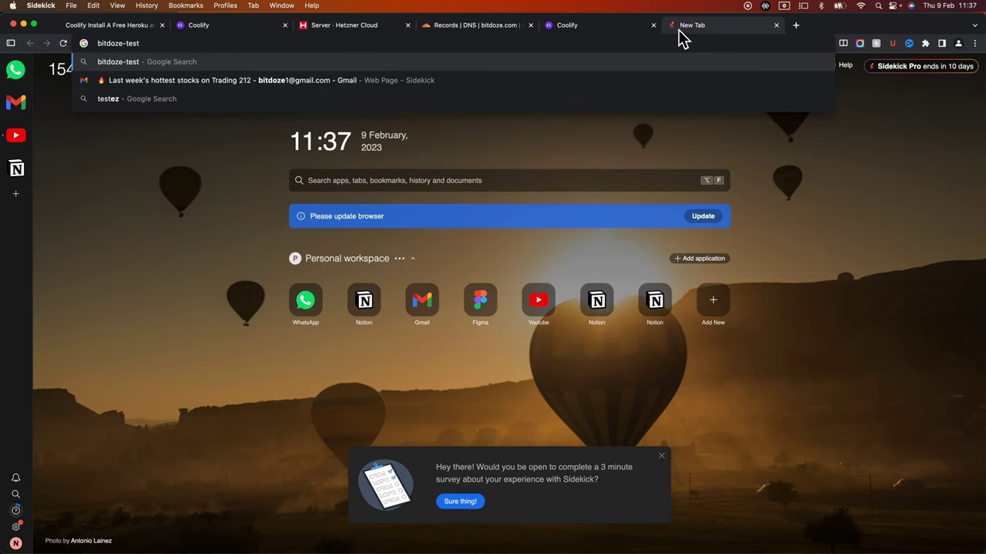
type(".bitdoz")
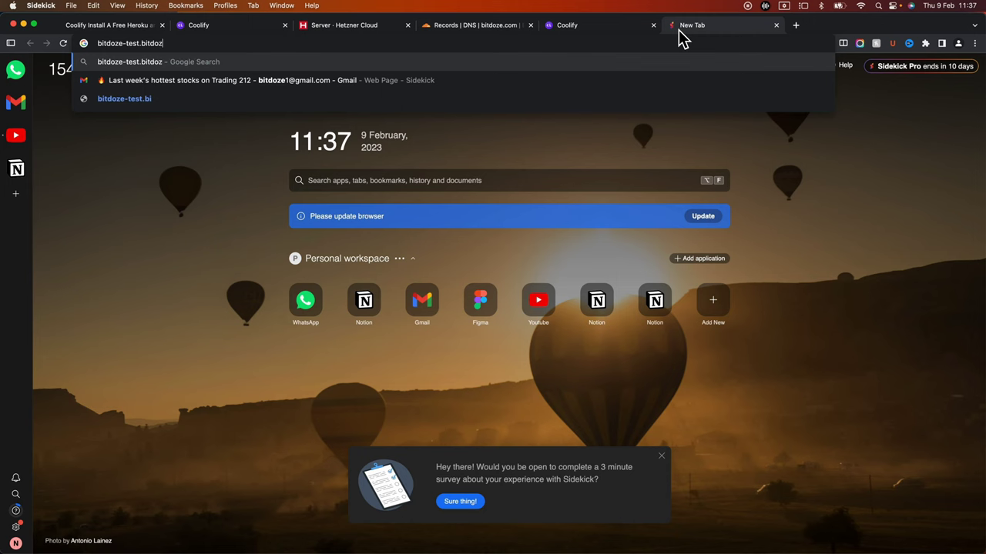
type("e.com")
key("Return")
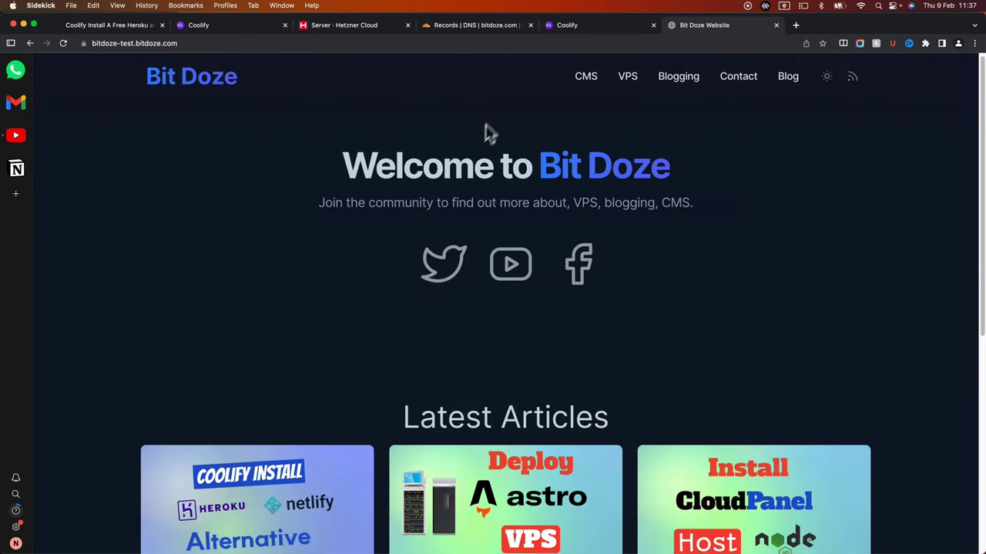
Step: Look over the deployed home page and switch the website to its light theme
scroll(501, 139, "down", 3)
scroll(532, 154, "up", 3)
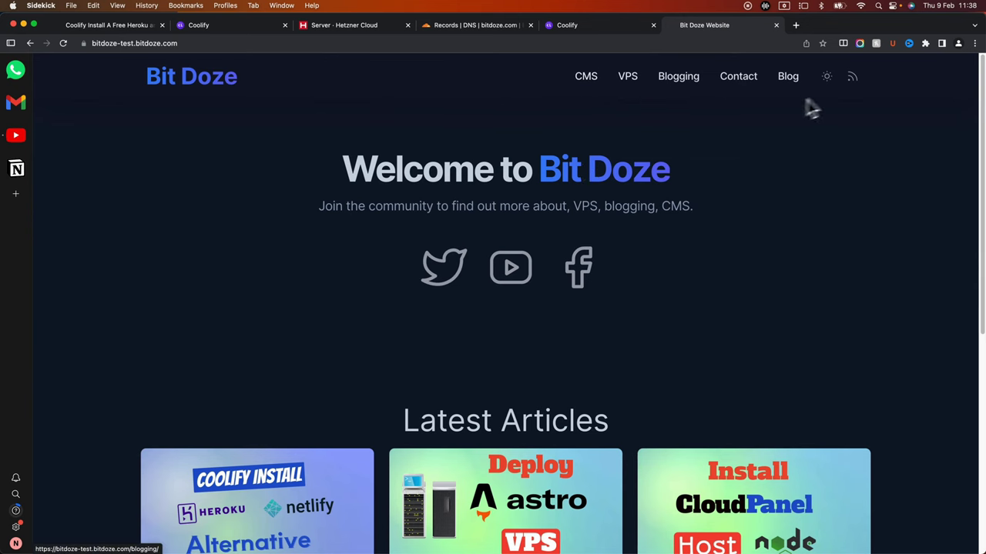
left_click(826, 76)
Step: Open the article "Coolify Install A Free Heroku and Netlify Self-Hosted Alternative" and examine it down to the conclusion
scroll(575, 166, "down", 3)
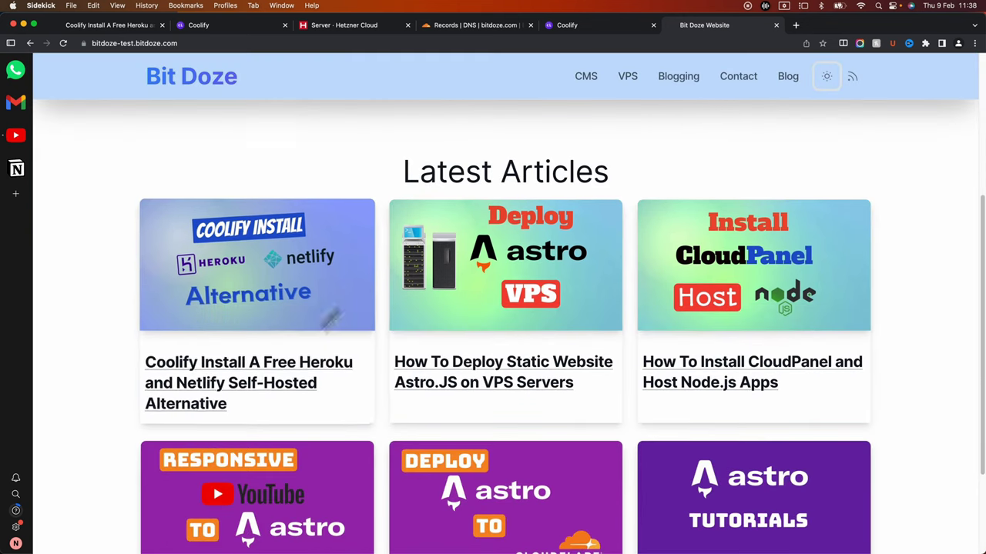
left_click(259, 373)
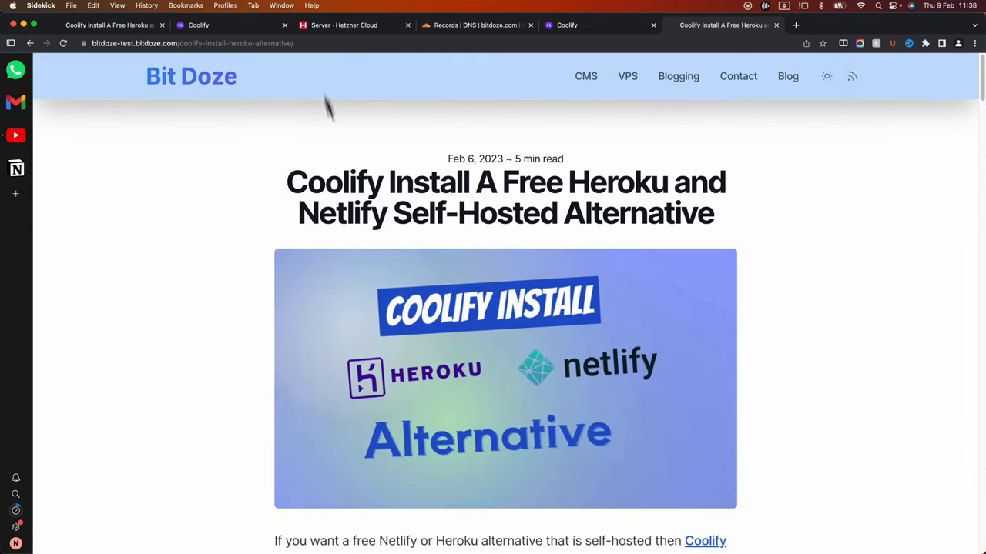
scroll(462, 165, "down", 10)
scroll(577, 219, "down", 5)
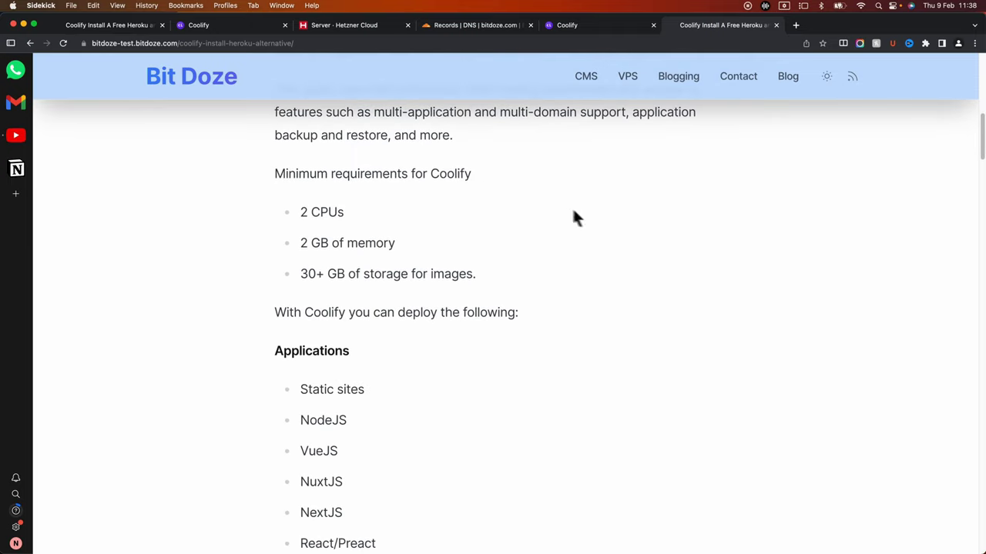
scroll(601, 223, "up", 10)
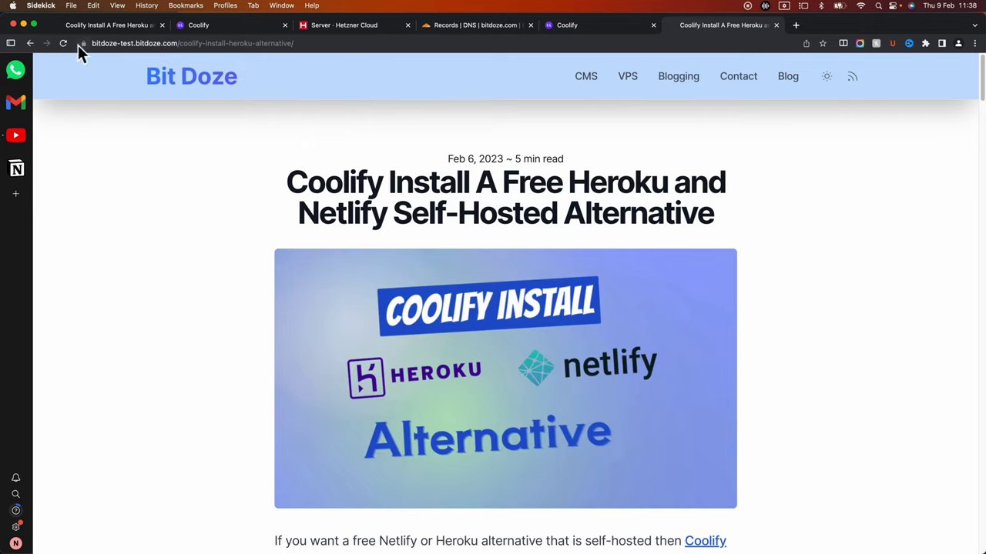
scroll(453, 242, "down", 15)
scroll(500, 278, "down", 20)
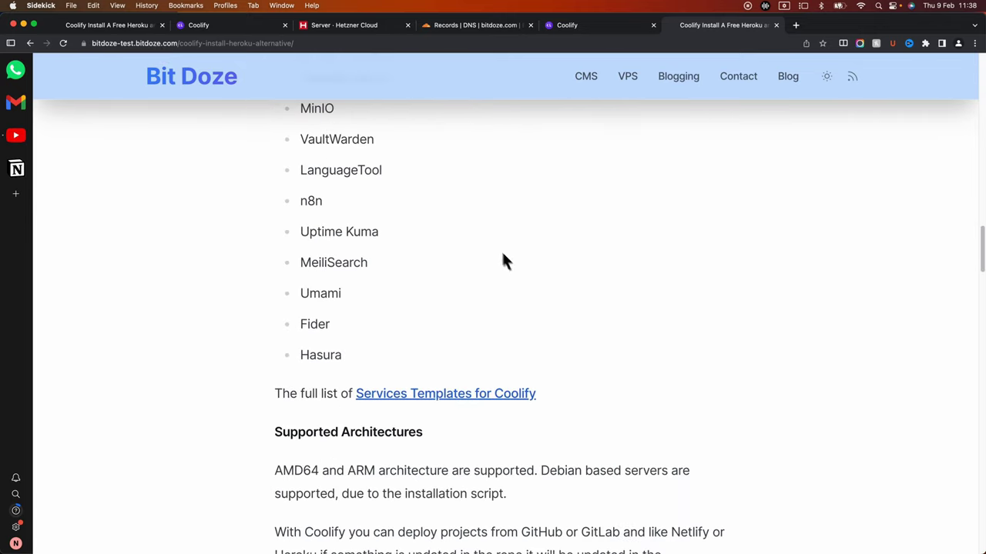
scroll(521, 312, "down", 20)
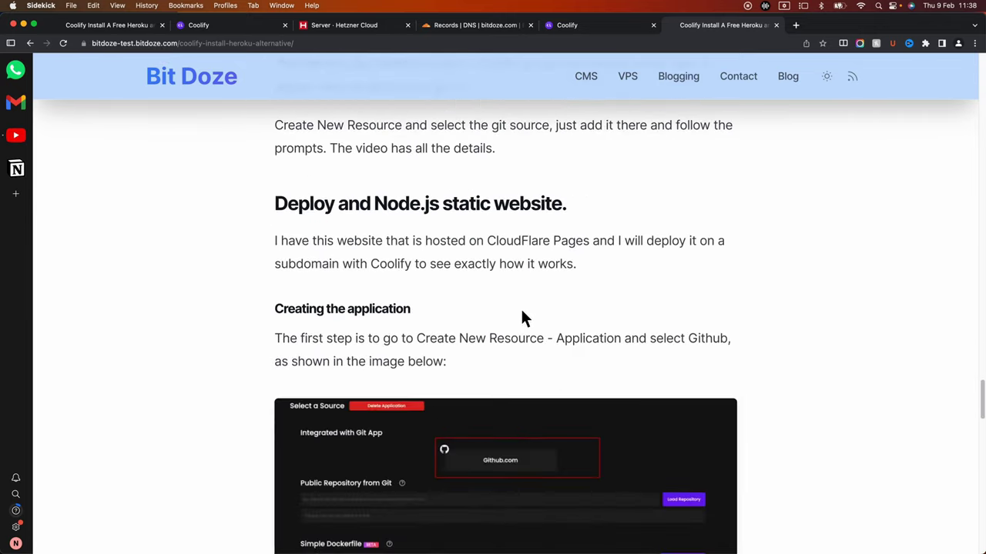
scroll(502, 321, "down", 20)
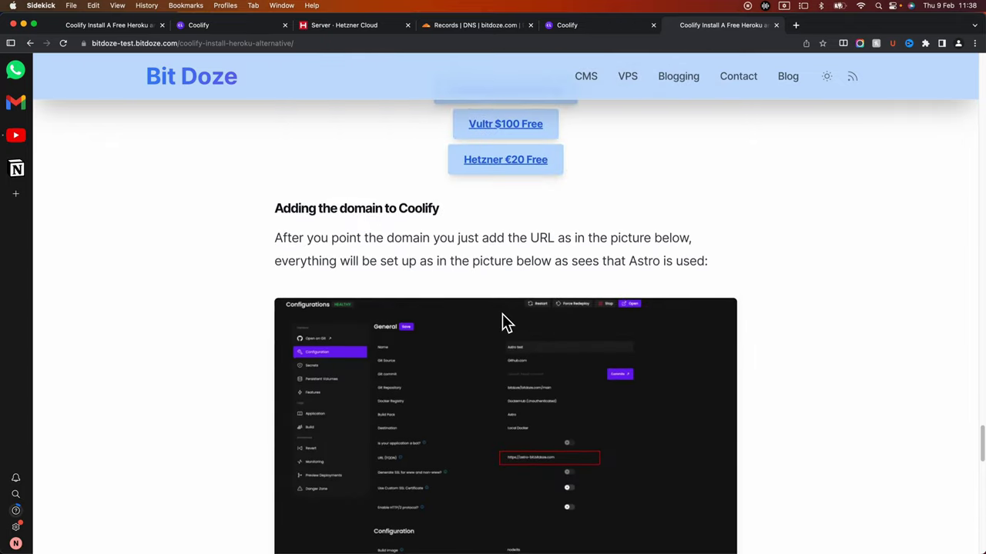
scroll(501, 316, "down", 10)
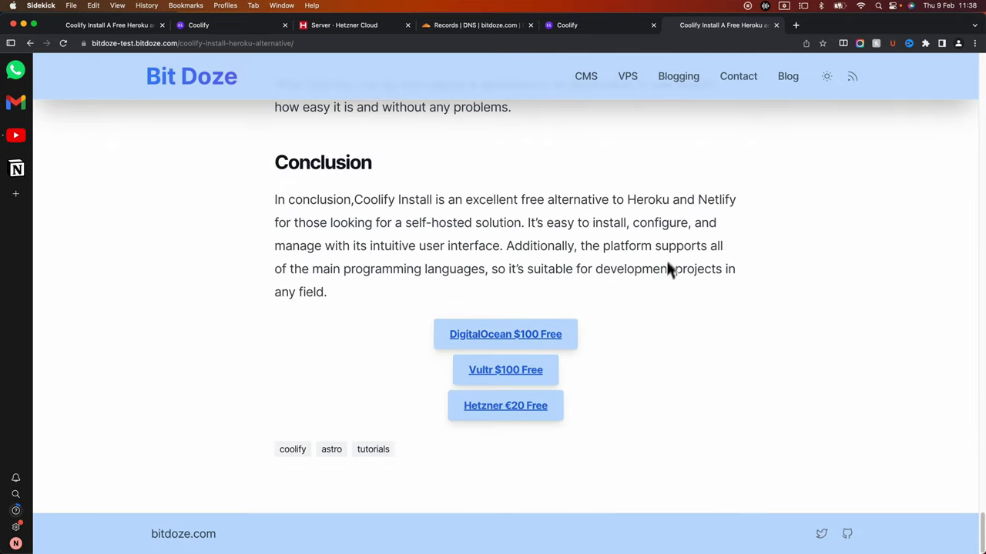
Step: Return to the Coolify application and check its automatic deployment and preview features and its resource monitoring
left_click(573, 27)
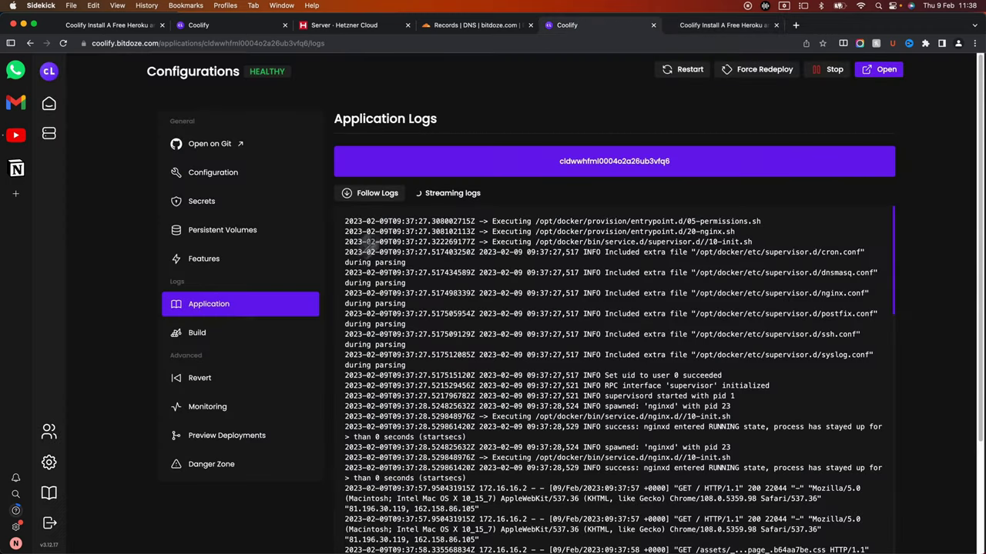
left_click(231, 260)
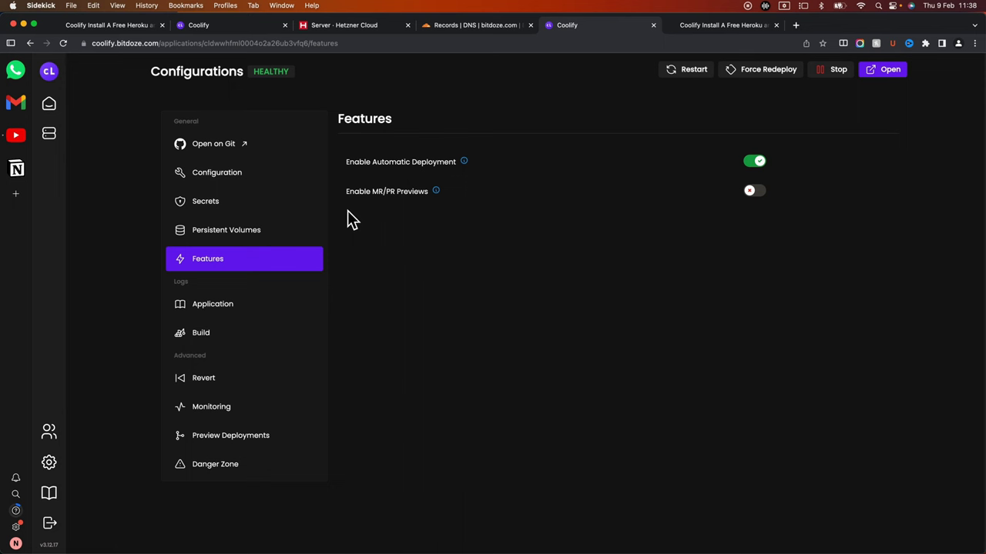
left_click(242, 420)
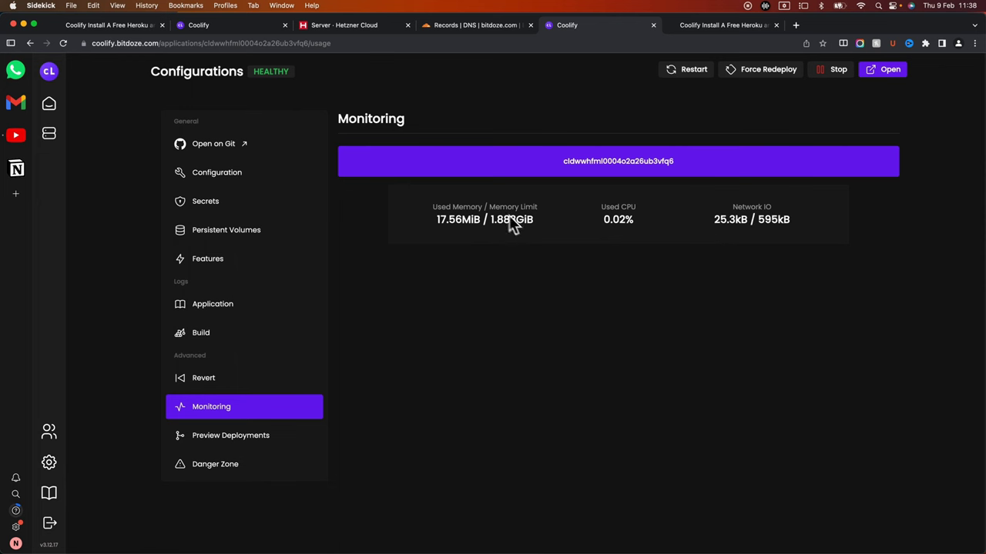
Step: View the Coolify settings, and in Terminal list the server's running containers with docker ps
left_click(49, 462)
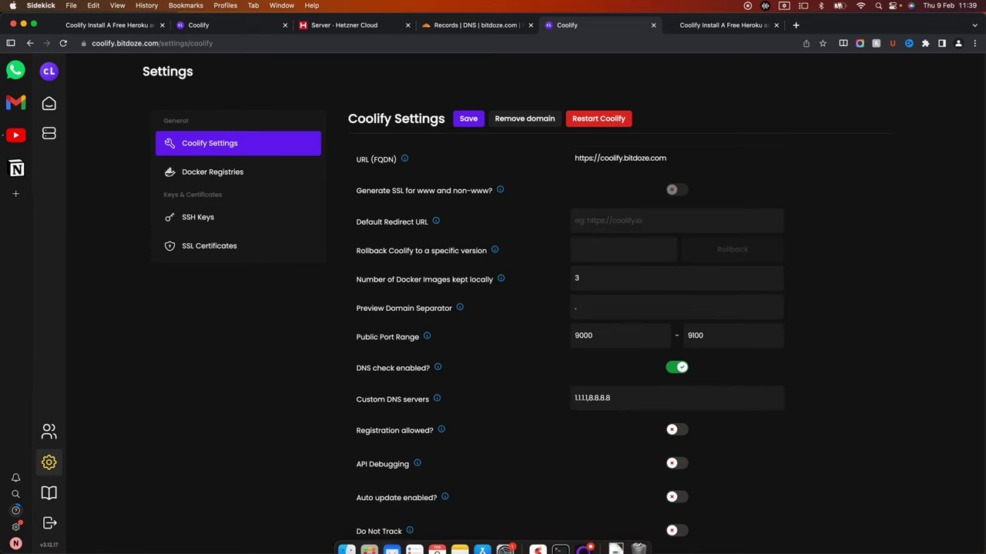
left_click(23, 25)
left_click(42, 249)
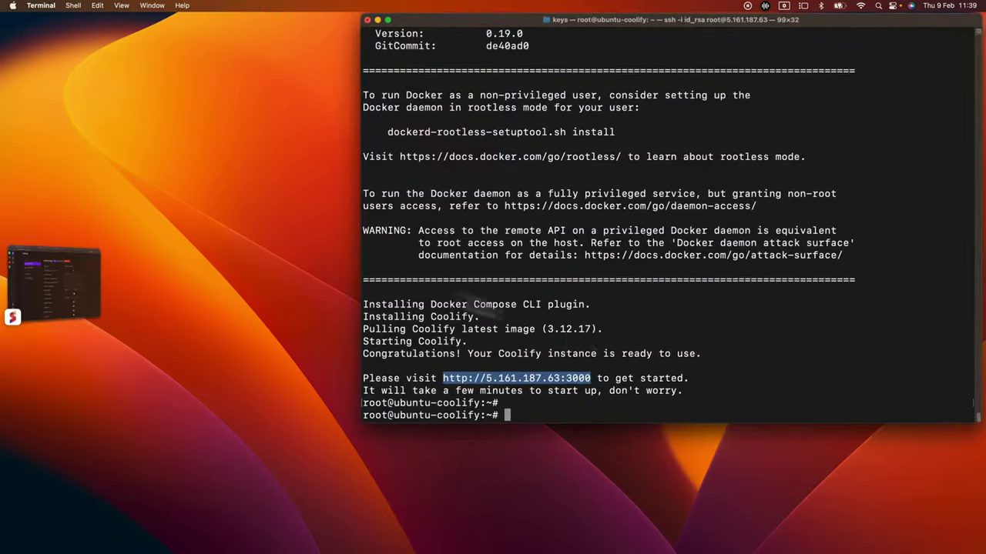
left_click(799, 379)
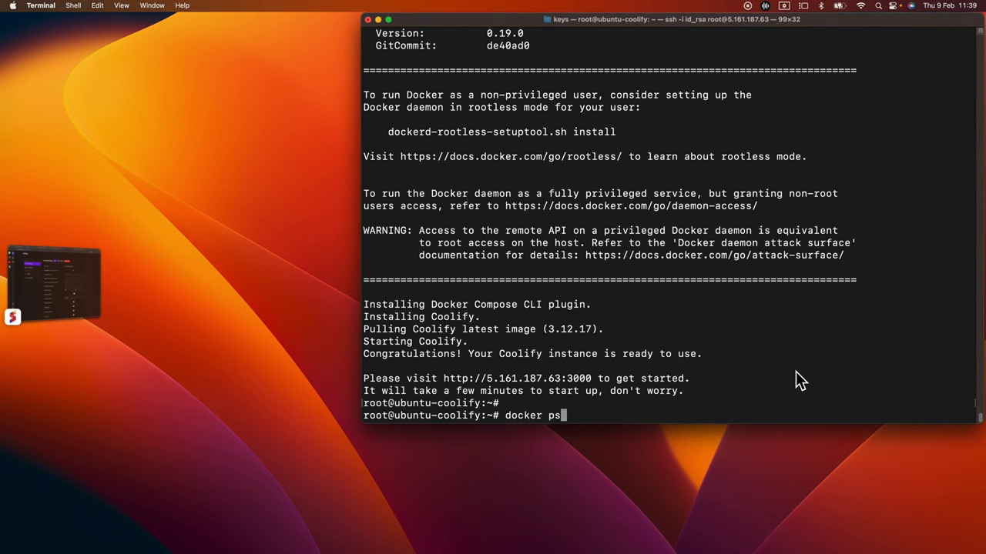
type("docker ps")
key("Return")
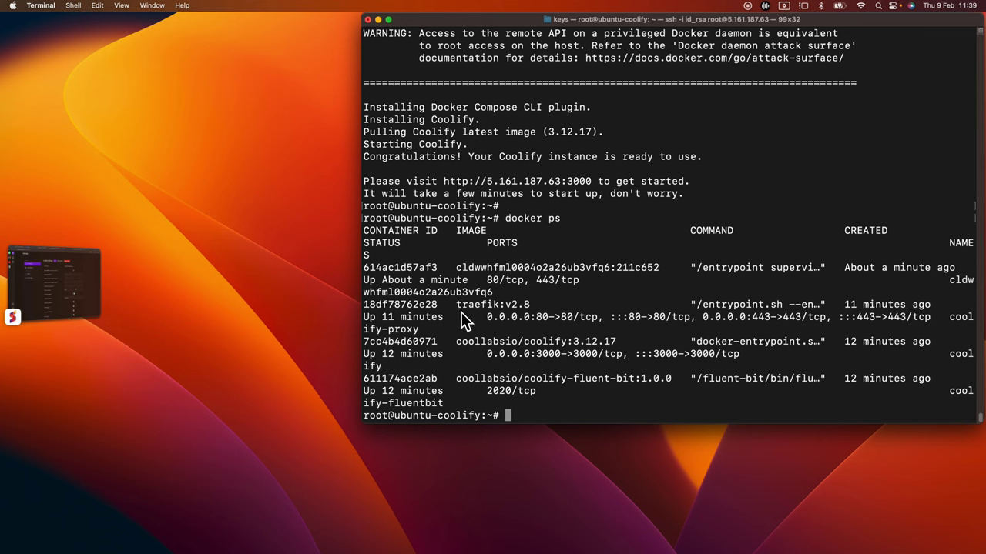
Step: Inspect the traefik:v2.8 and deployed application containers in the list, and return to Coolify in the browser
left_click_drag(469, 310, 518, 312)
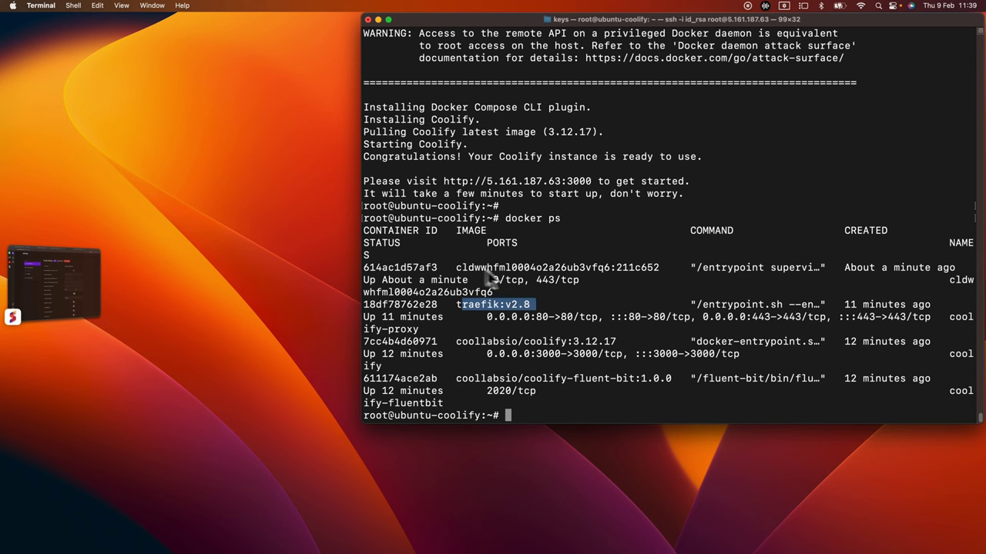
left_click_drag(458, 268, 656, 285)
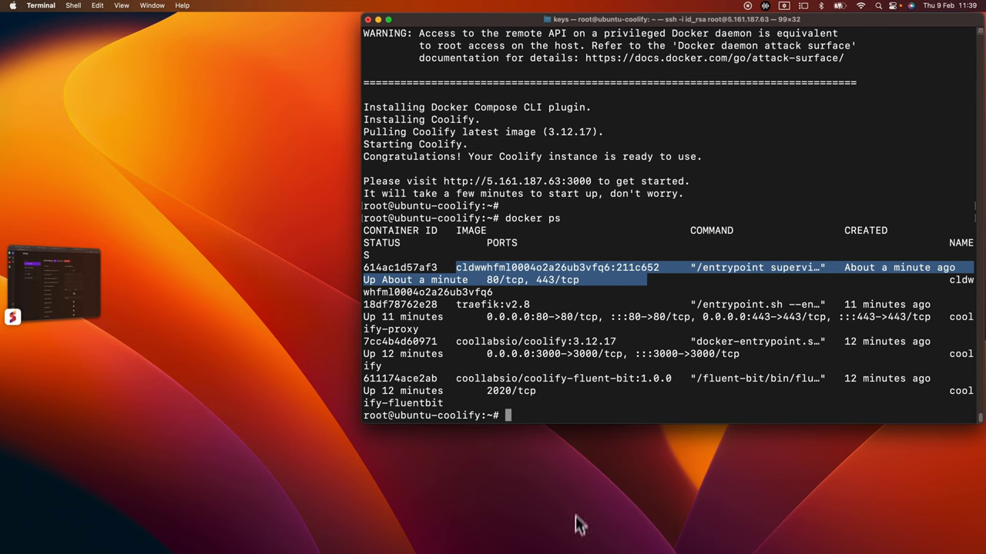
mouse_move(505, 550)
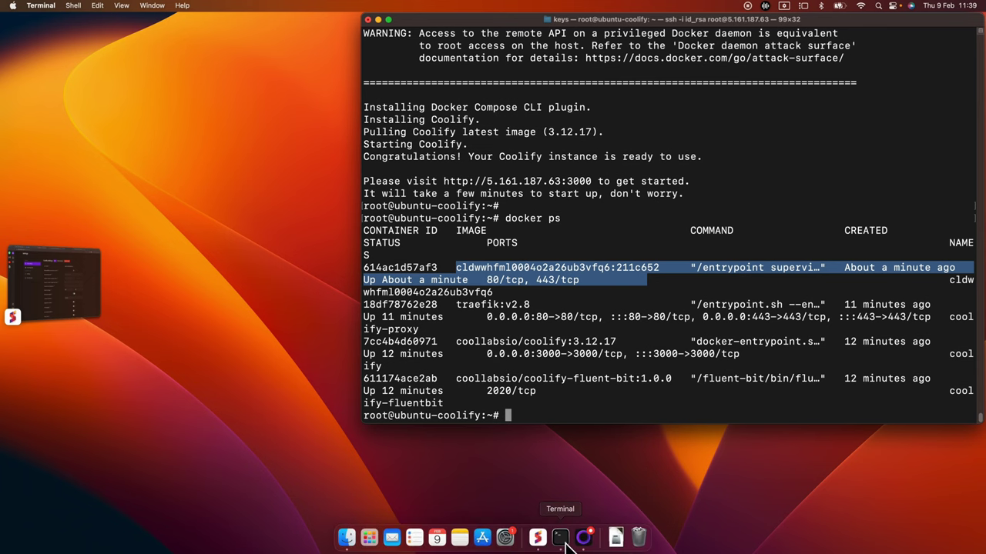
left_click(538, 549)
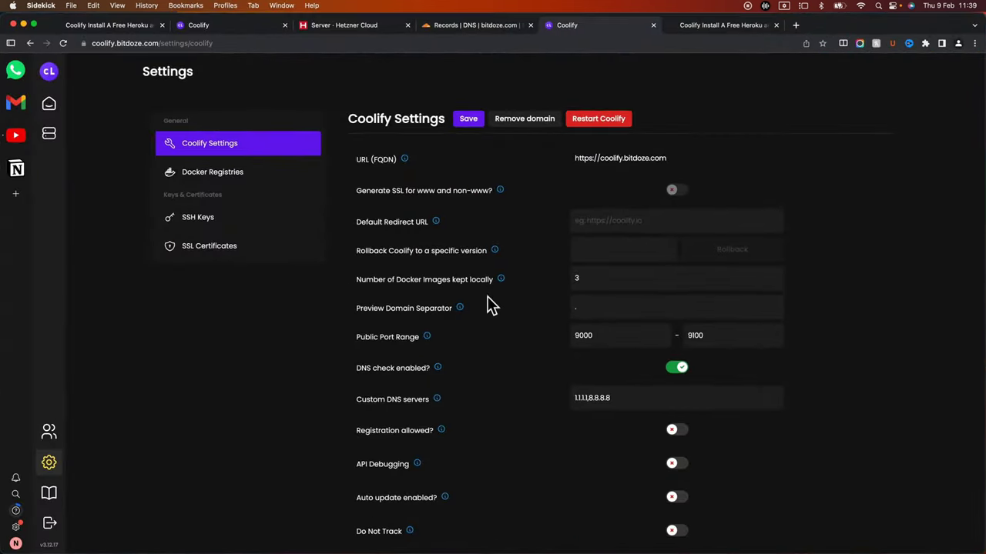
Step: Check the servers page and the Fiscal Coffee Guan application's configuration, and look over the dashboard's resources
left_click(49, 137)
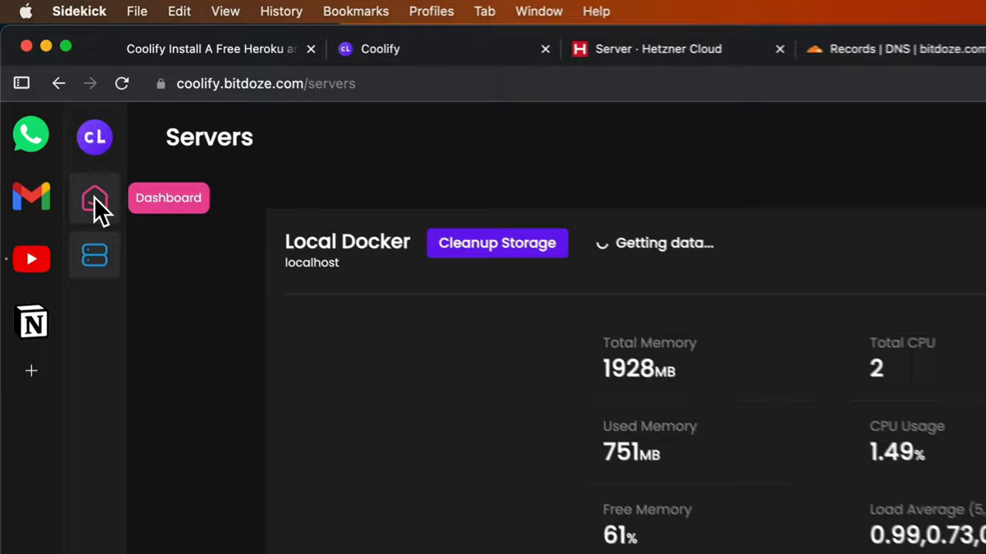
left_click(97, 206)
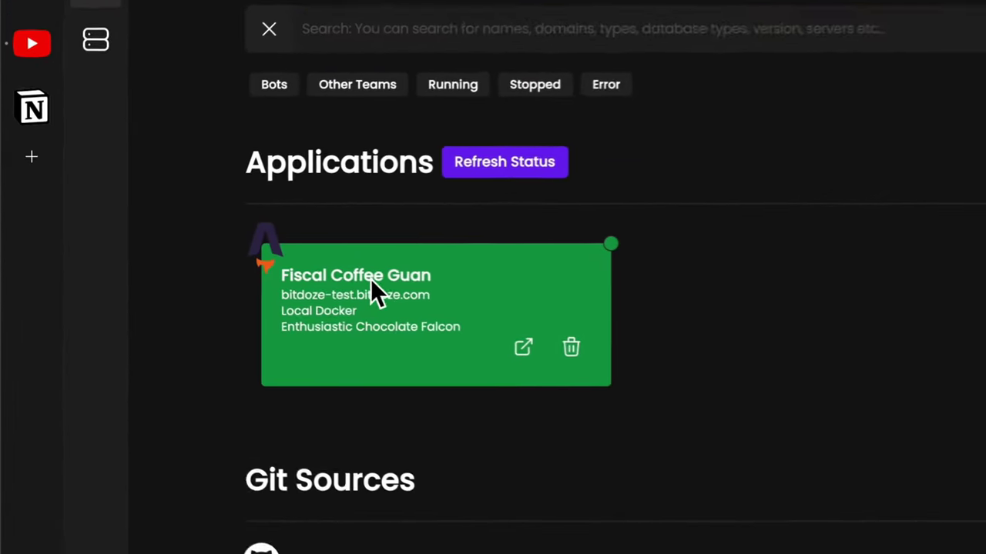
left_click(206, 281)
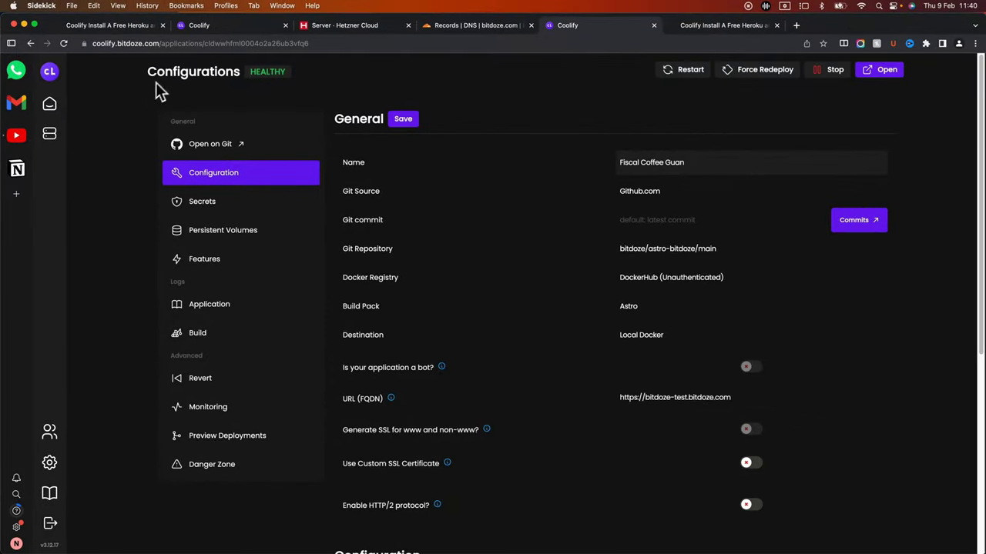
left_click(52, 101)
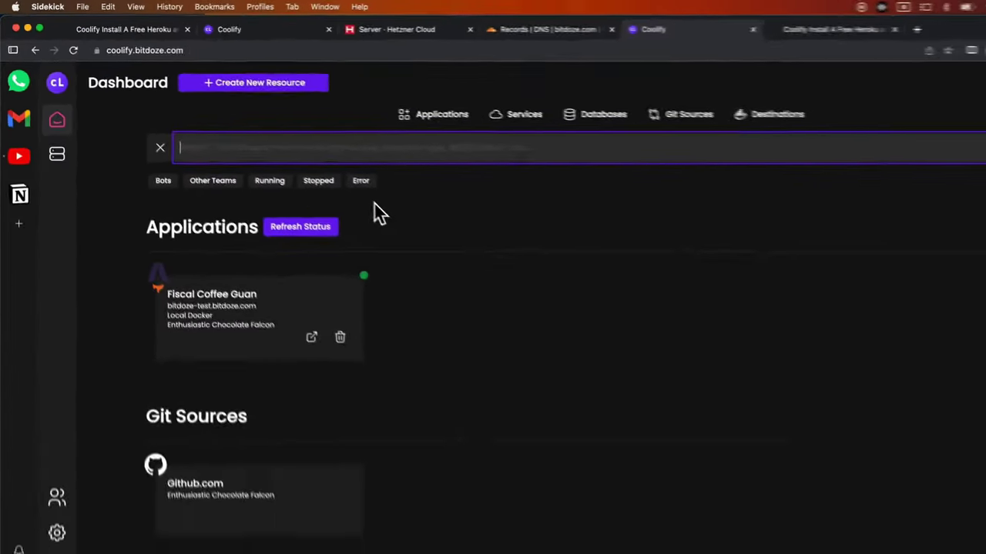
scroll(635, 369, "down", 3)
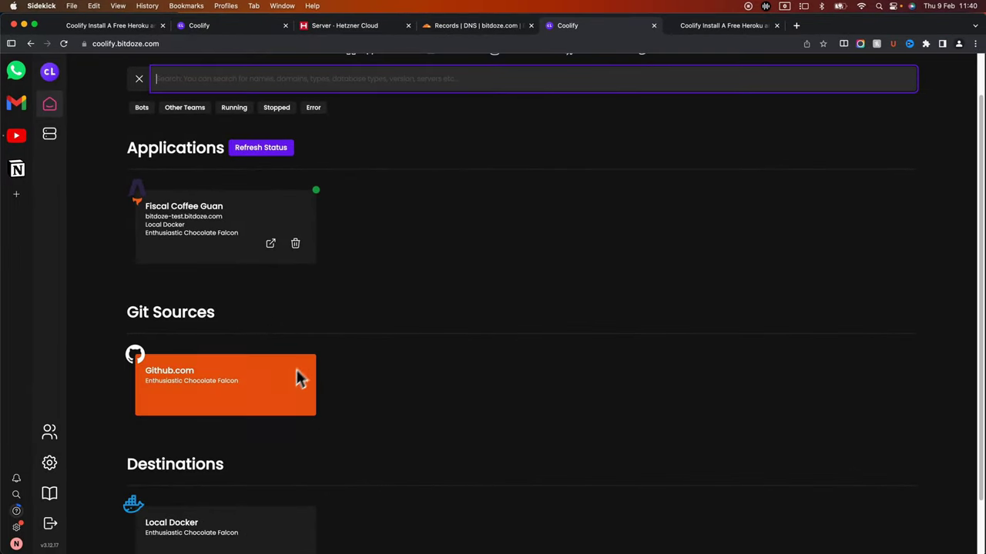
scroll(338, 389, "up", 2)
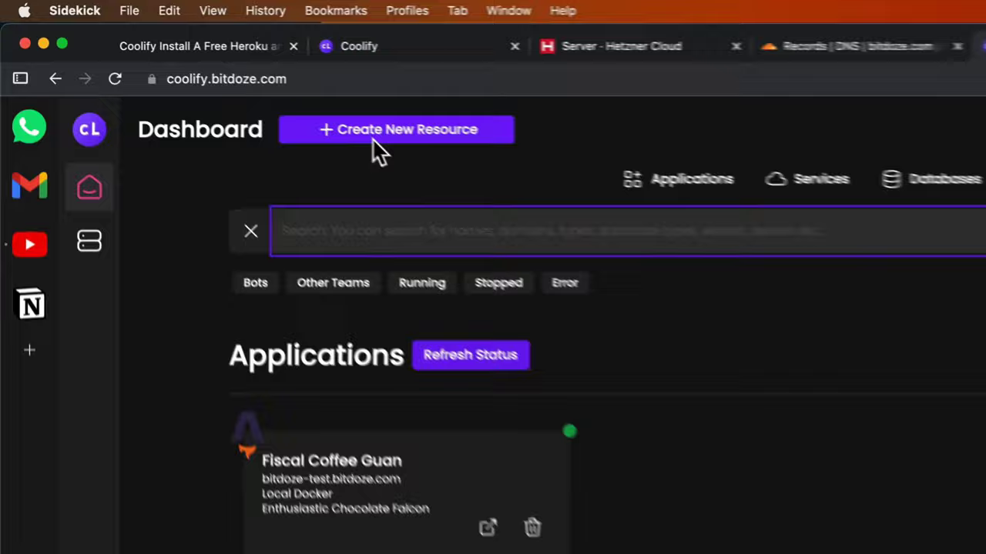
Step: Create a new service resource, look through the available service types and choose Plausible Analytics
left_click(207, 75)
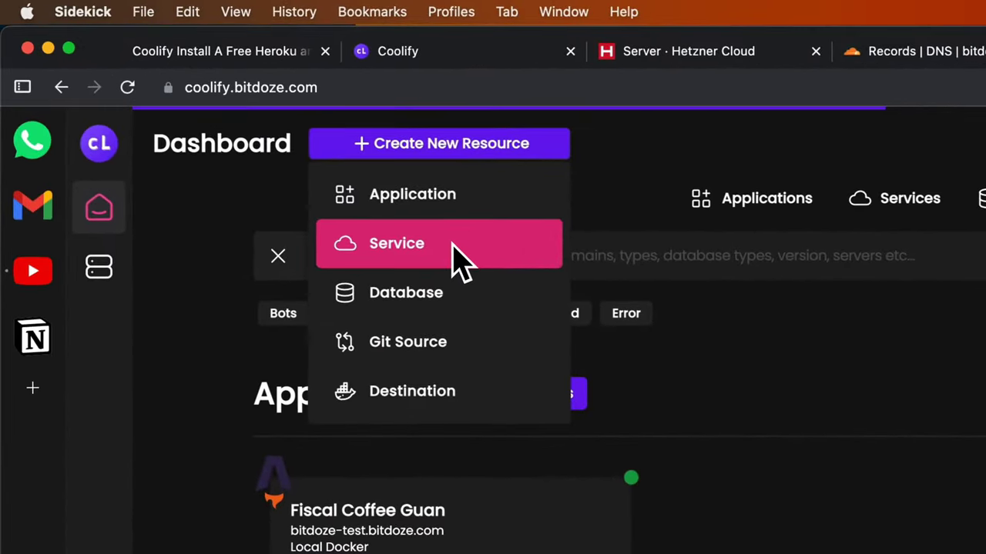
left_click(446, 242)
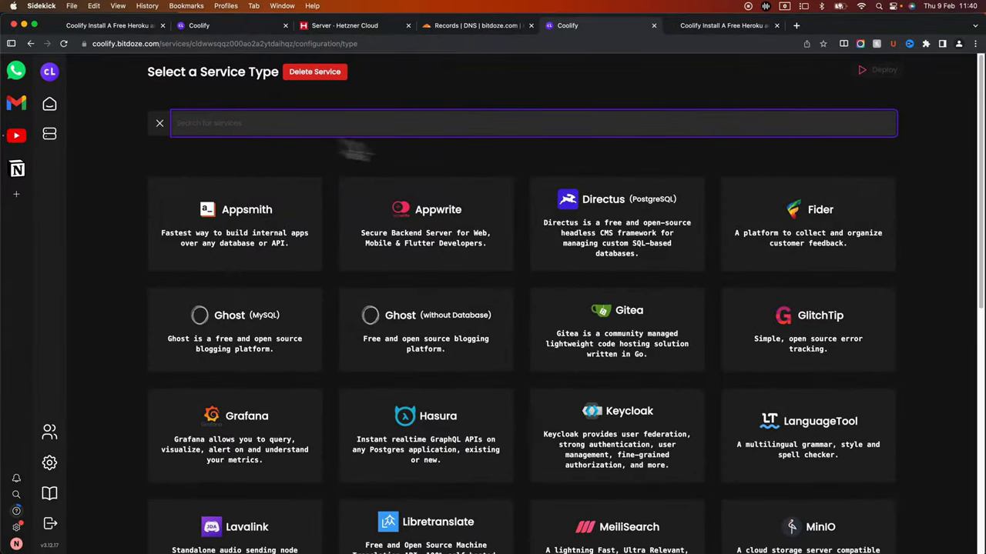
scroll(466, 192, "down", 1)
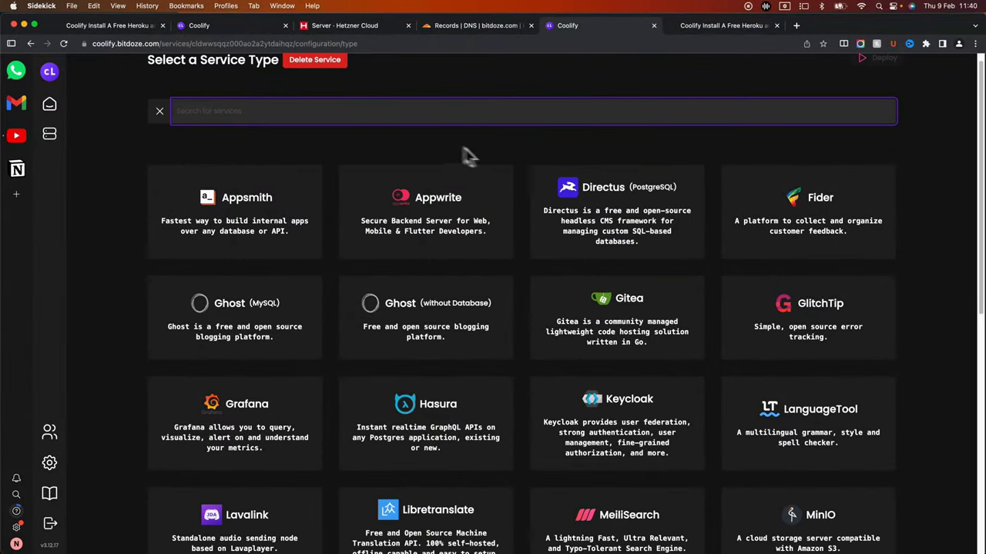
scroll(458, 154, "down", 2)
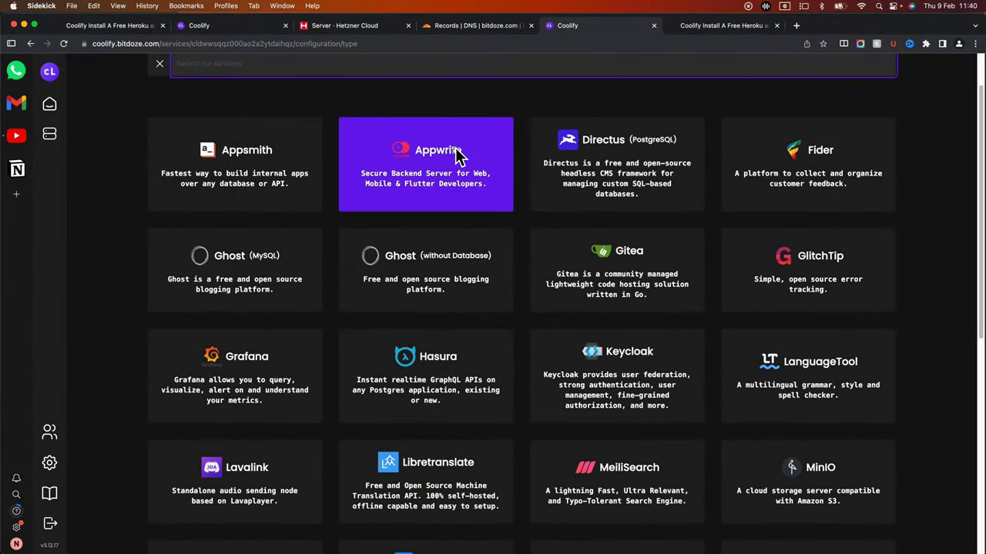
scroll(458, 155, "down", 5)
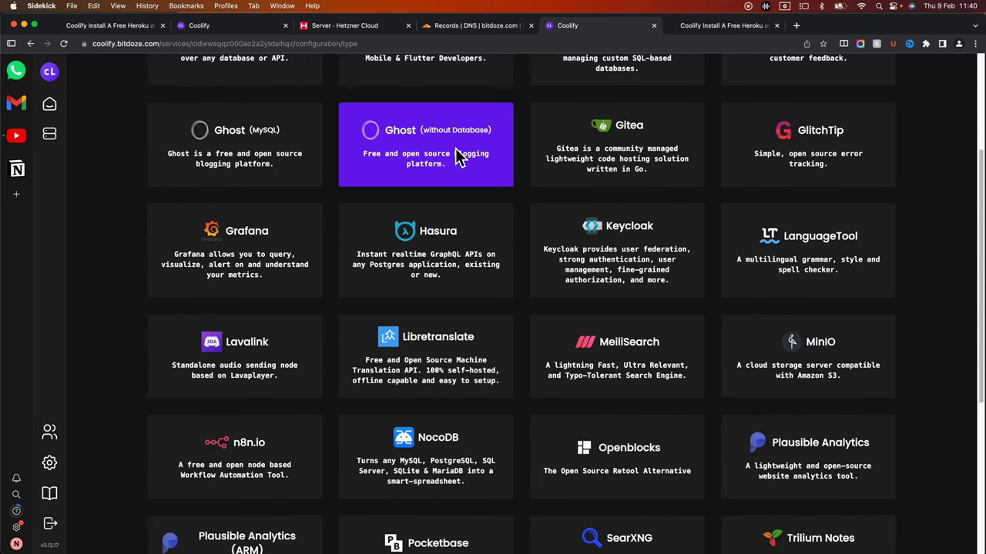
scroll(457, 154, "down", 5)
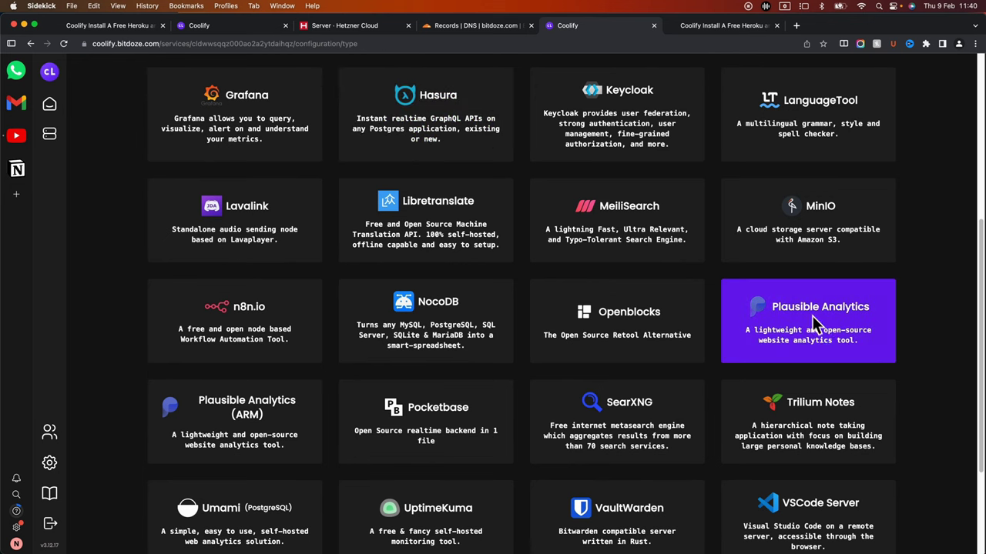
scroll(808, 320, "down", 2)
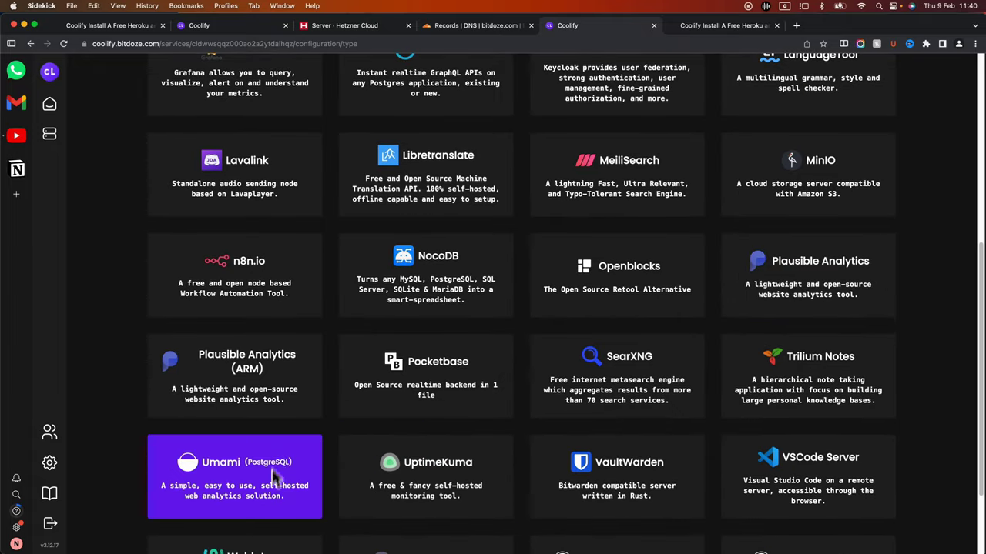
scroll(277, 470, "down", 3)
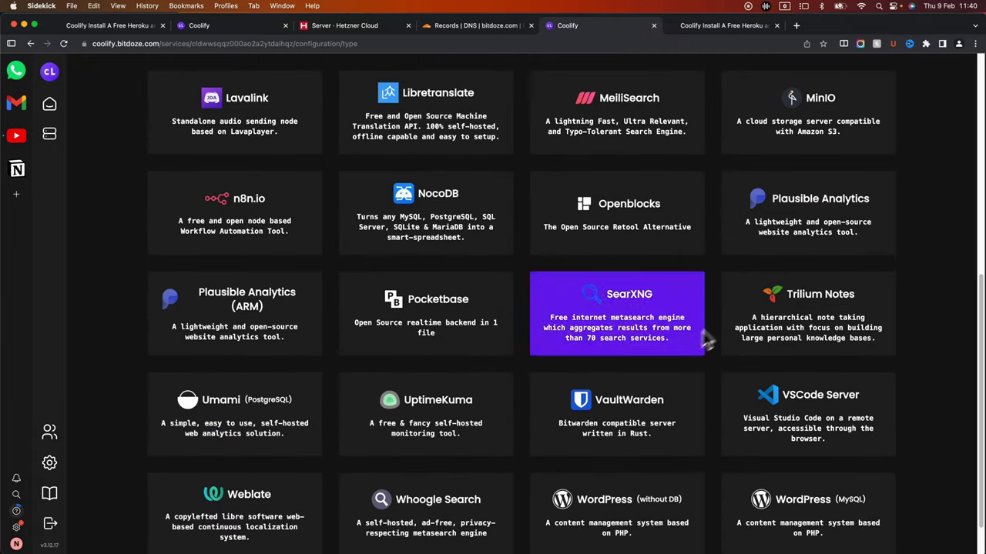
scroll(847, 385, "up", 3)
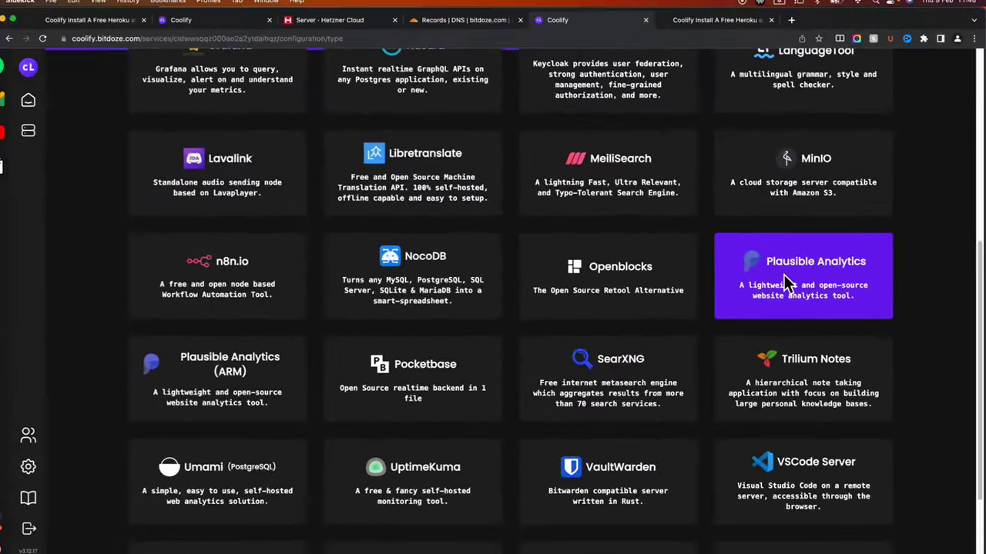
left_click(741, 281)
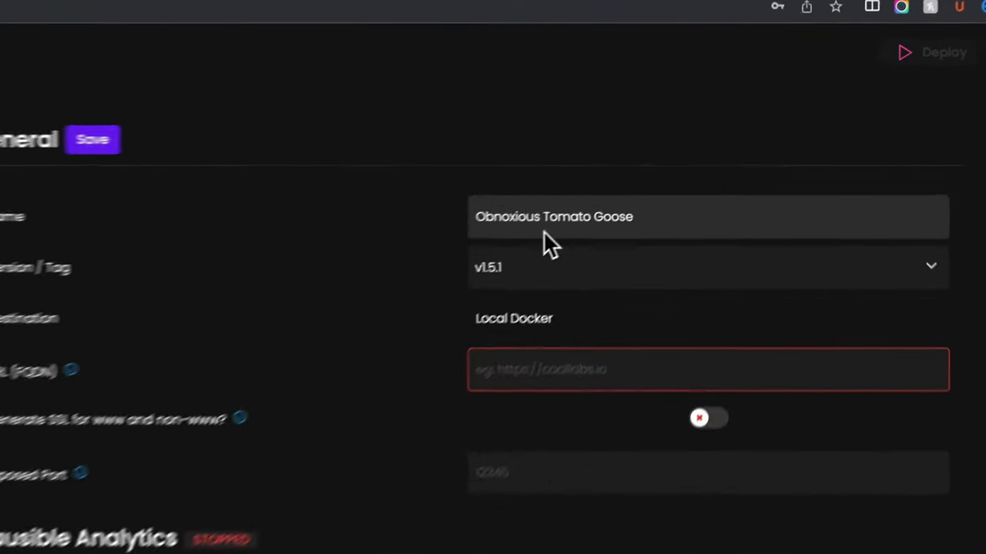
Step: Examine the Plausible Analytics service's configuration, from its general settings down to the PostgreSQL and Clickhouse sections
left_click(646, 197)
left_click(486, 299)
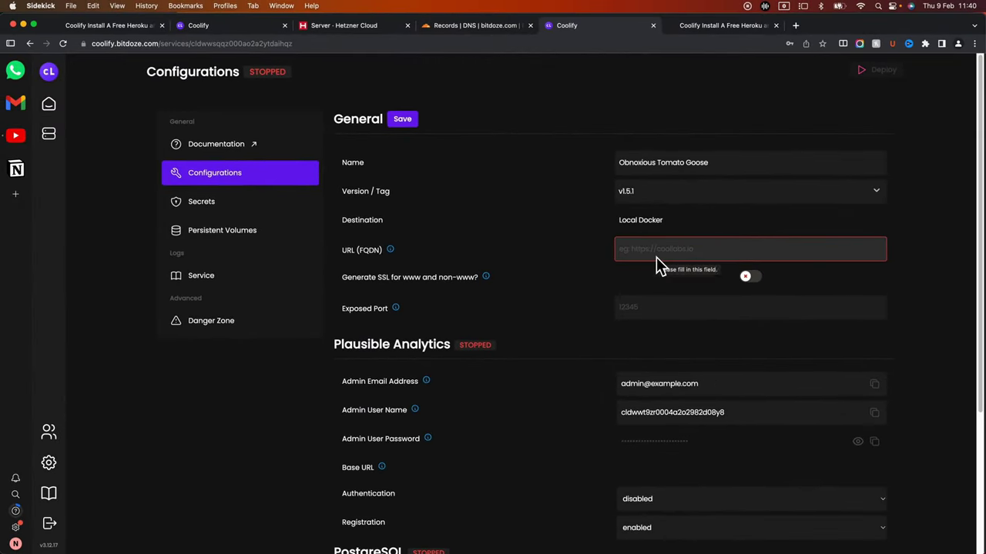
scroll(656, 266, "down", 3)
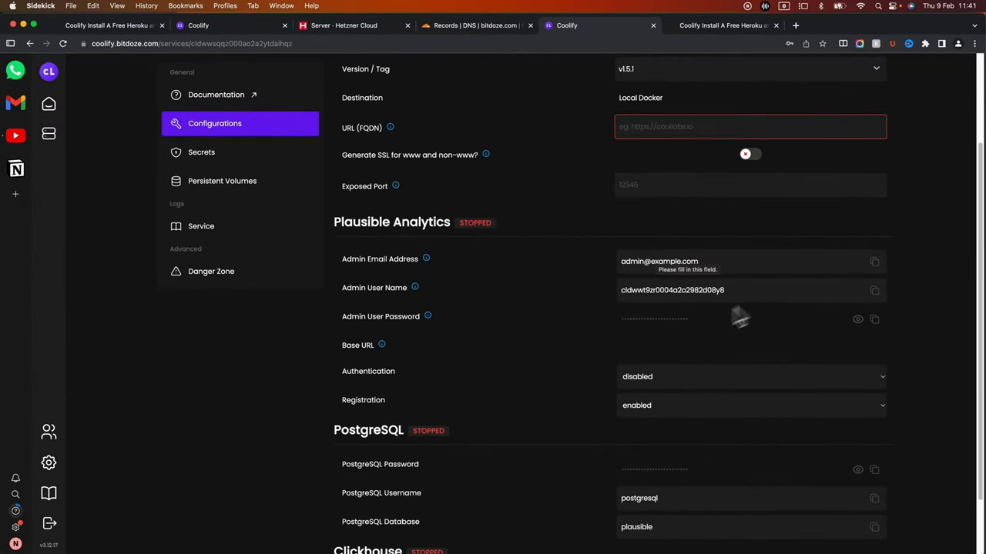
scroll(715, 324, "down", 2)
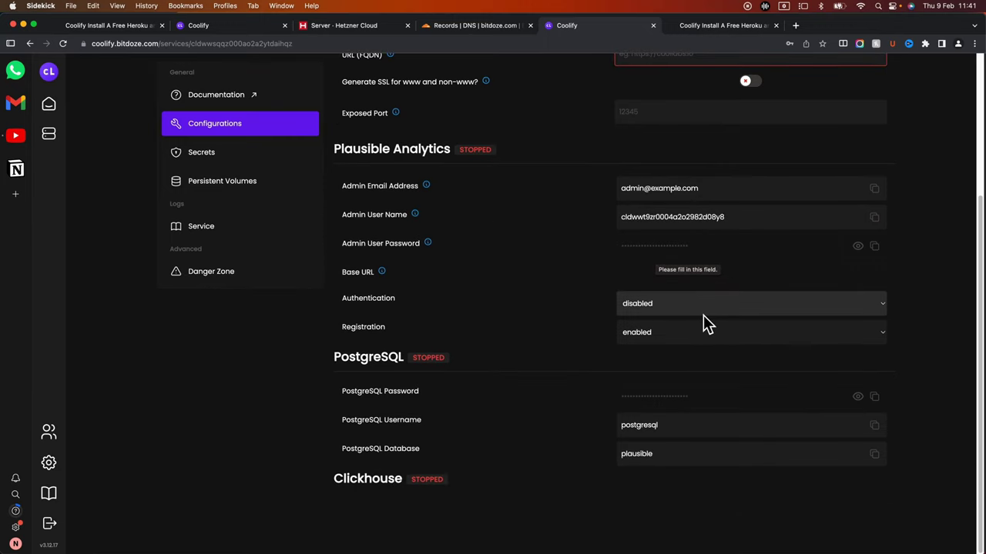
scroll(701, 315, "up", 5)
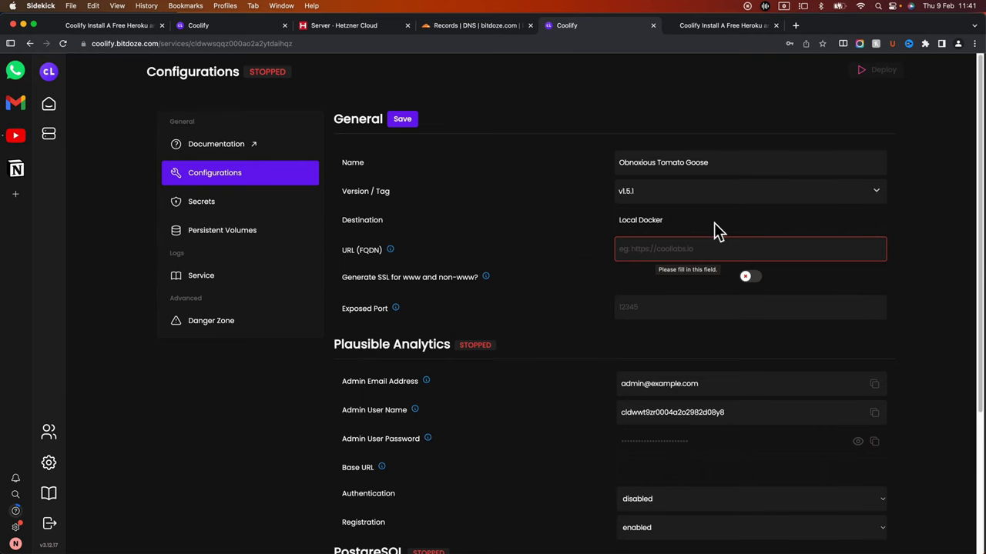
scroll(711, 231, "down", 4)
scroll(710, 235, "up", 4)
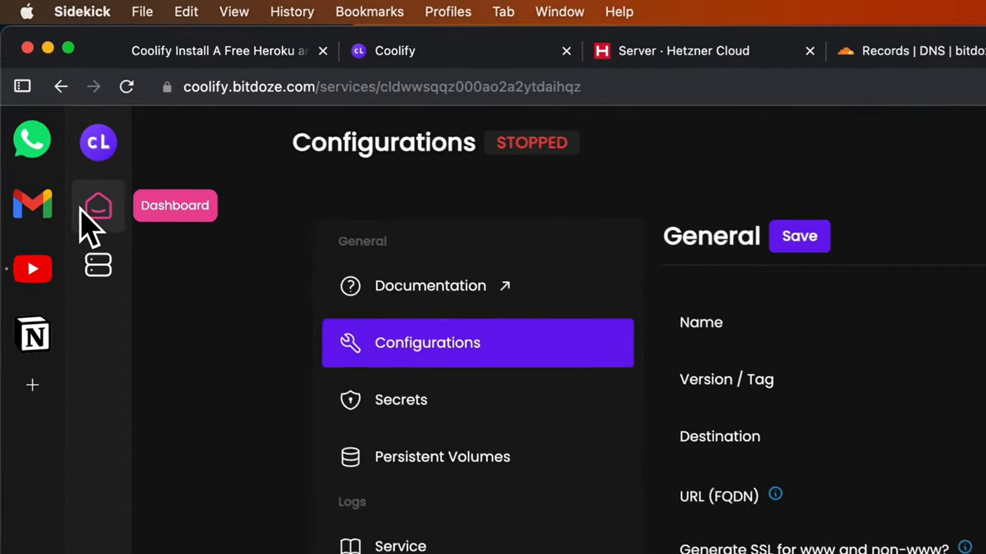
Step: Return to the dashboard and start creating another resource
left_click(49, 103)
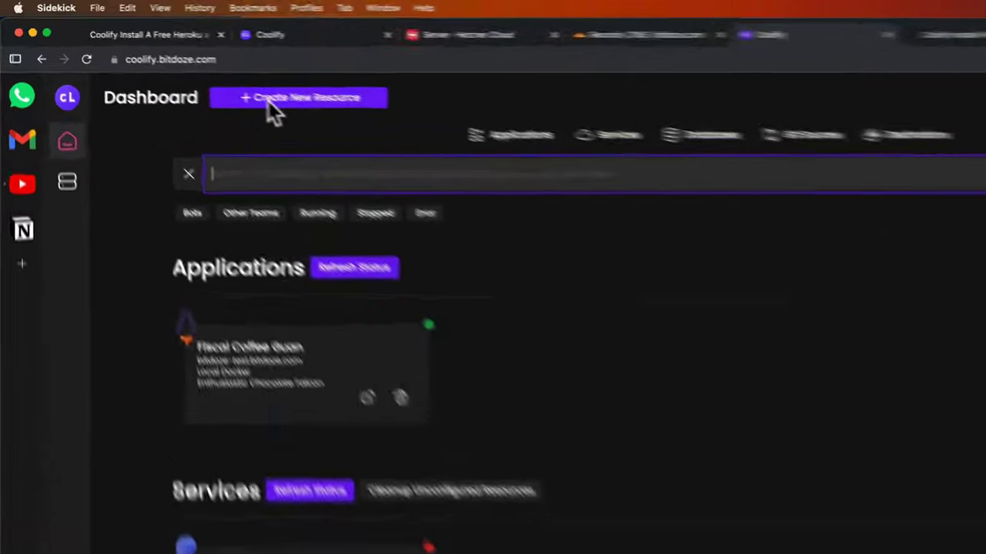
left_click(197, 77)
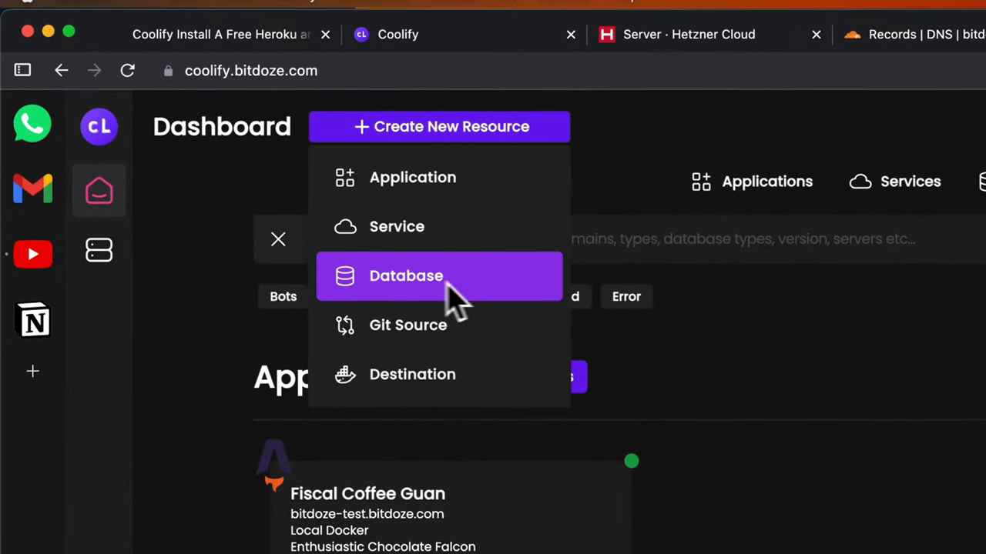